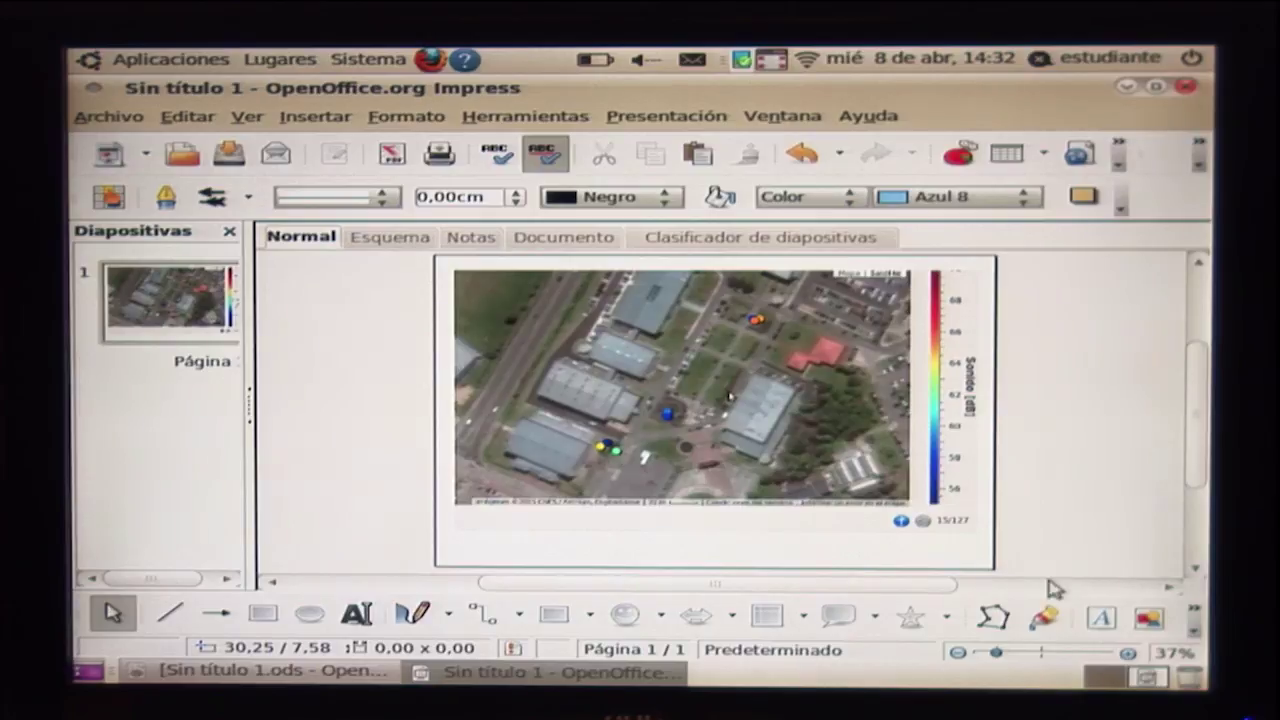
Draw a circle of about 3,00 × 3,00 cm at the lower-left edge of the satellite map on the slide
left_click(1128, 653)
left_click(1128, 653)
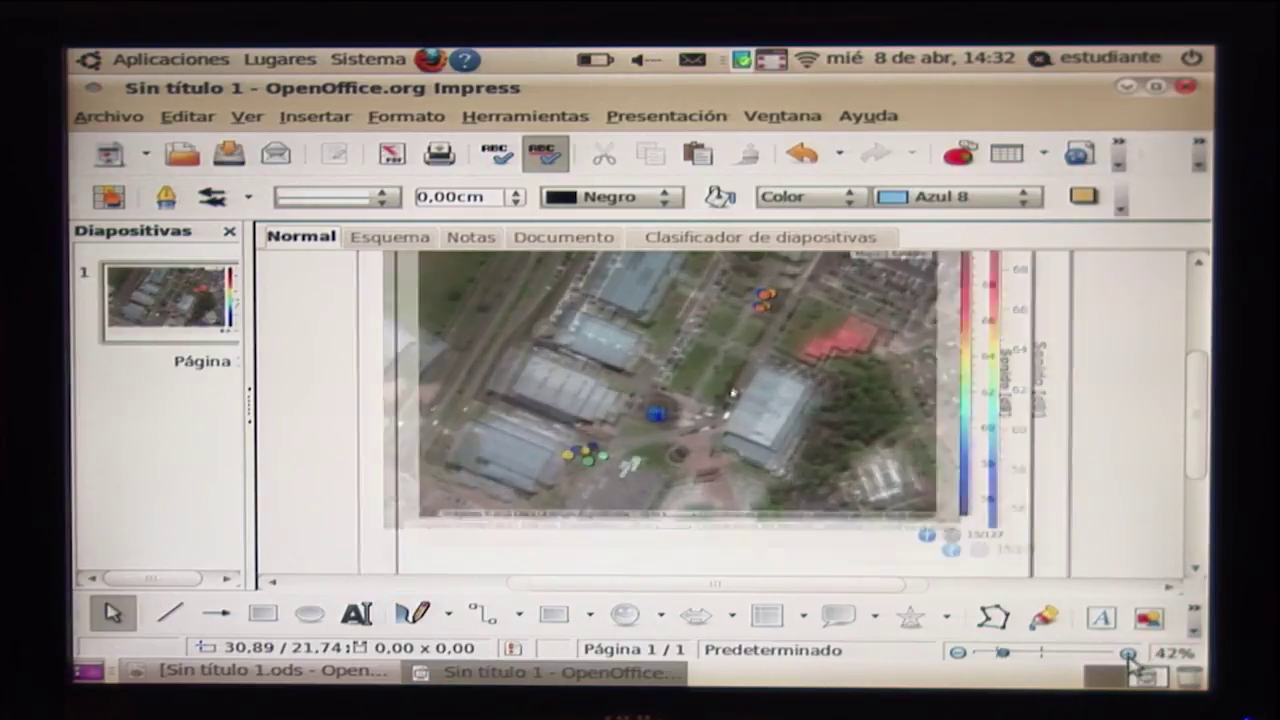
left_click(1128, 653)
left_click(1128, 653)
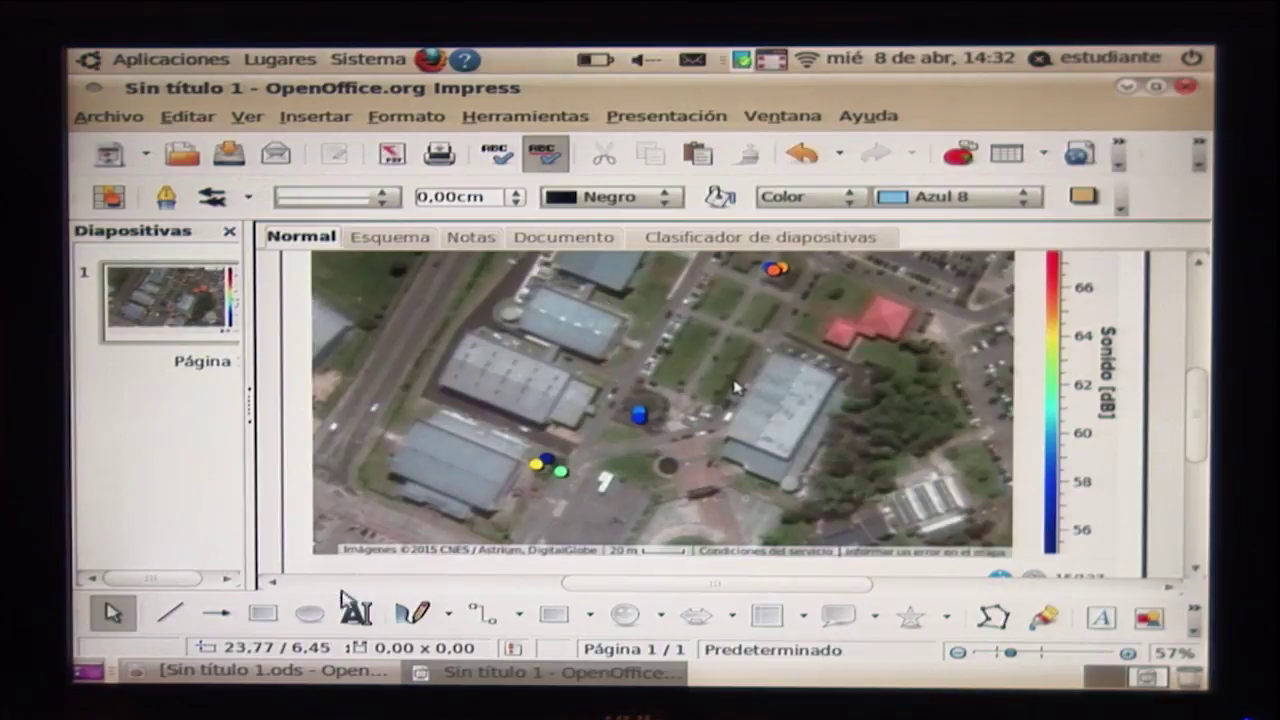
left_click(555, 614)
mouse_move(298, 389)
left_mouse_down()
mouse_move(380, 434)
mouse_move(388, 456)
left_mouse_up()
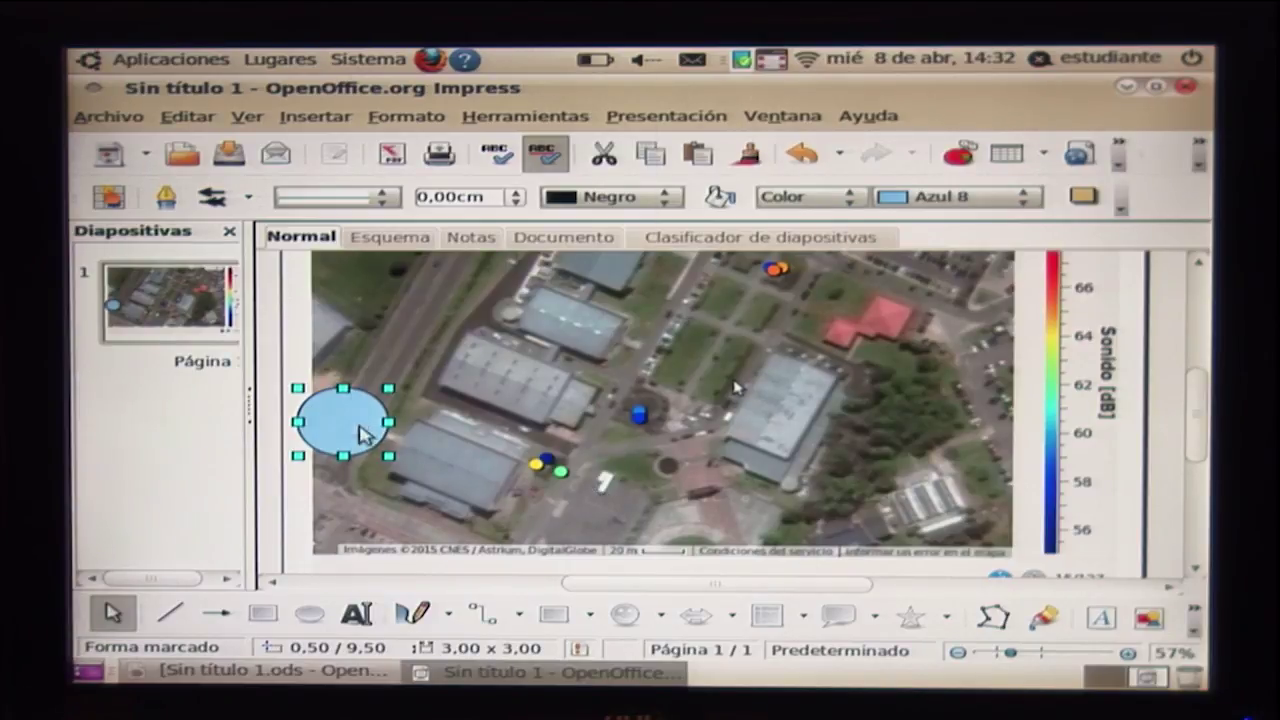
Resize the circle about its centre to 6,07 cm wide and high, matching the first average, and move it over the yellow-blue-green point group
right_click(363, 434)
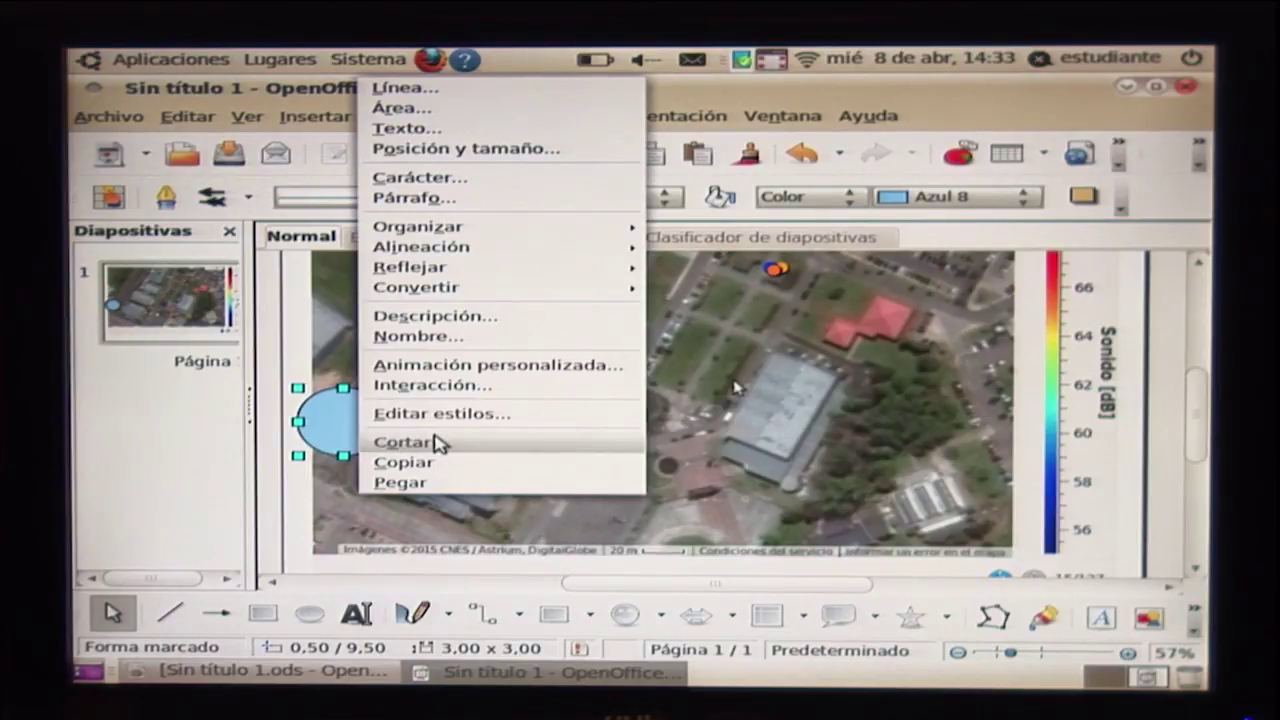
left_click(560, 151)
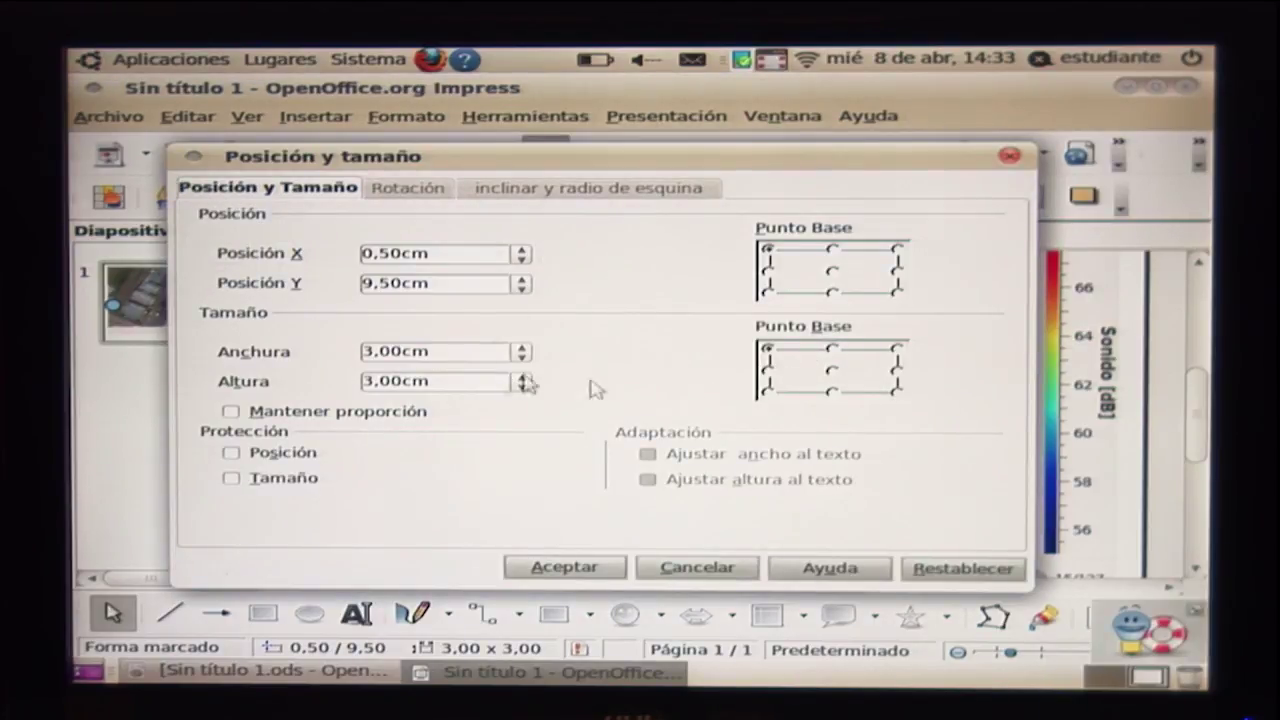
left_click(833, 372)
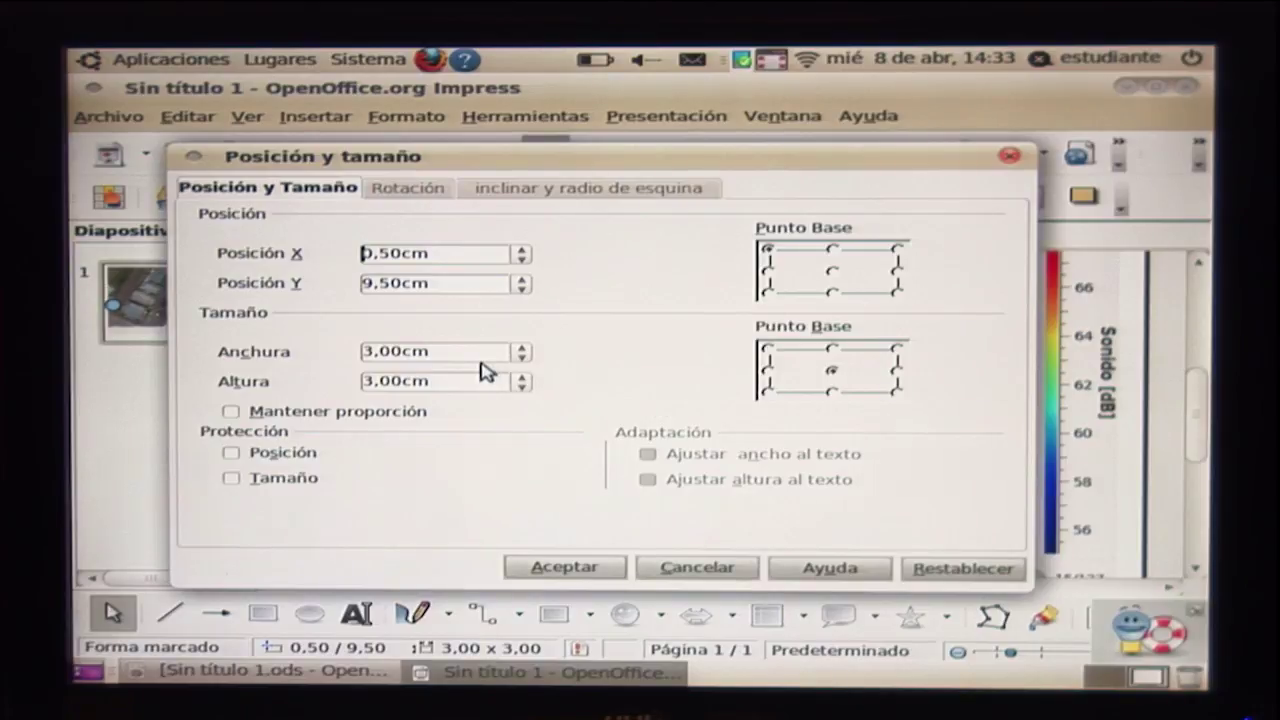
left_click(290, 680)
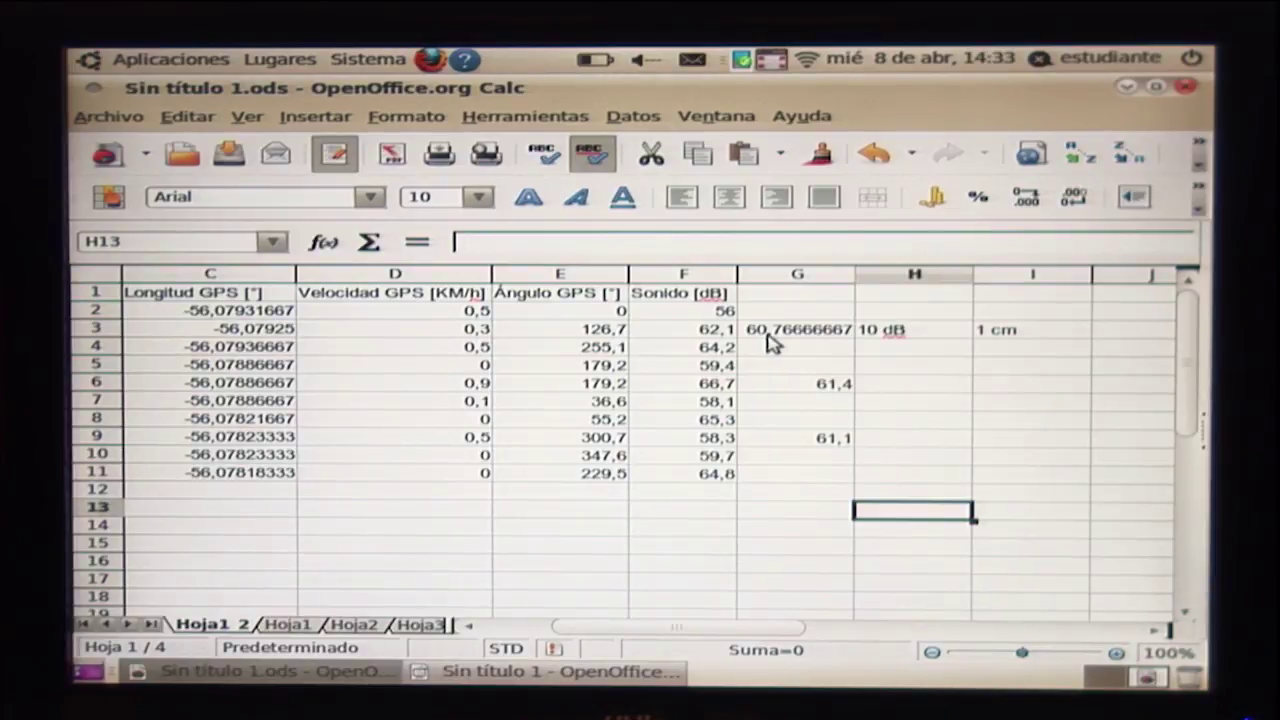
left_click(500, 672)
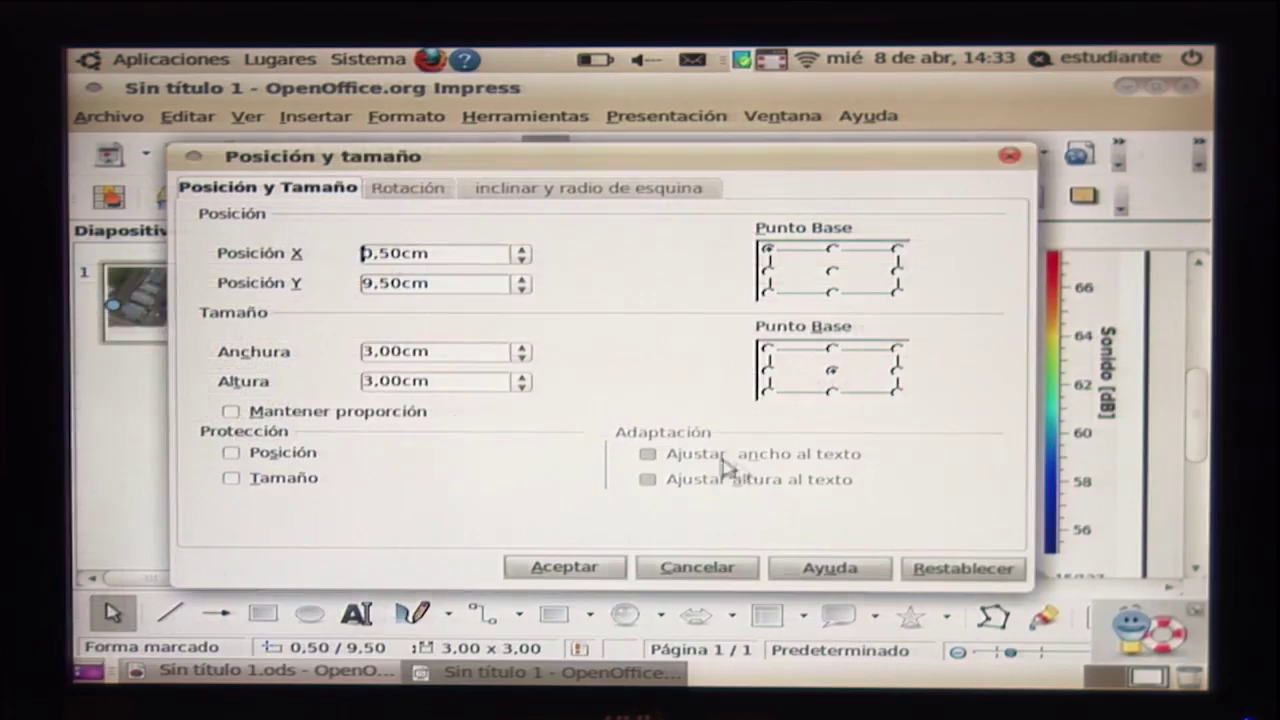
left_click_drag(456, 348, 208, 337)
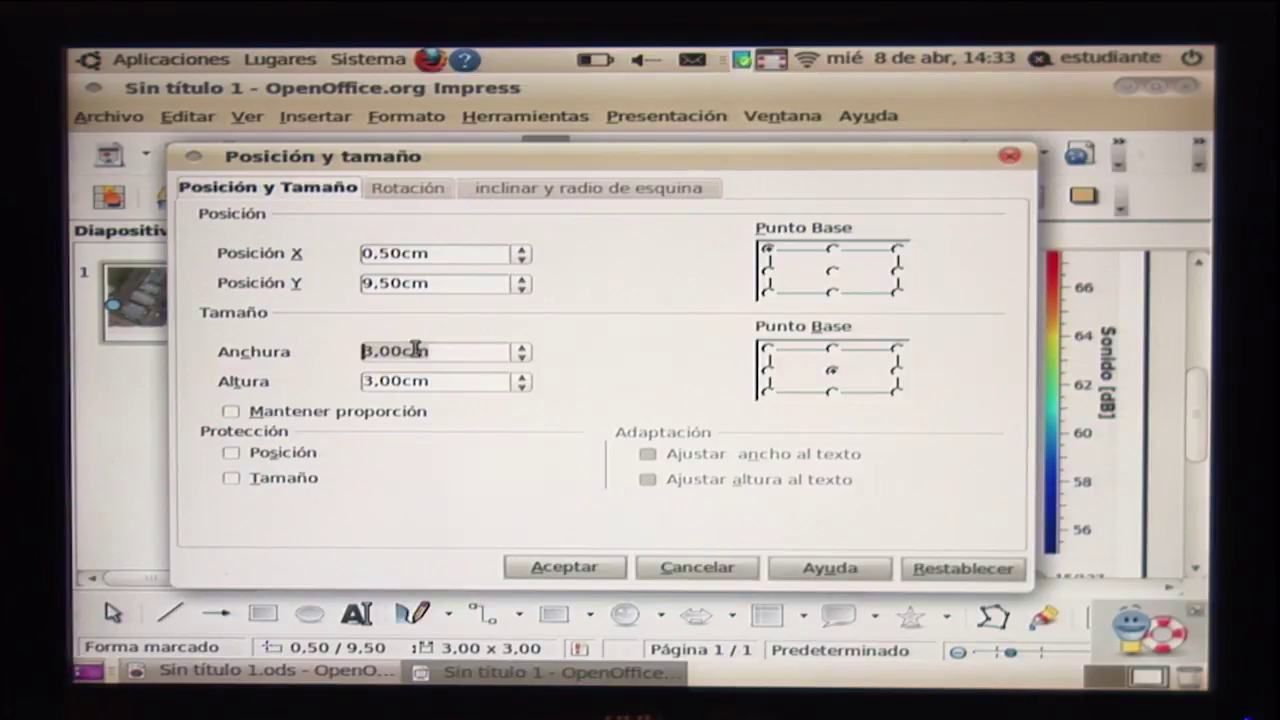
type("6,07")
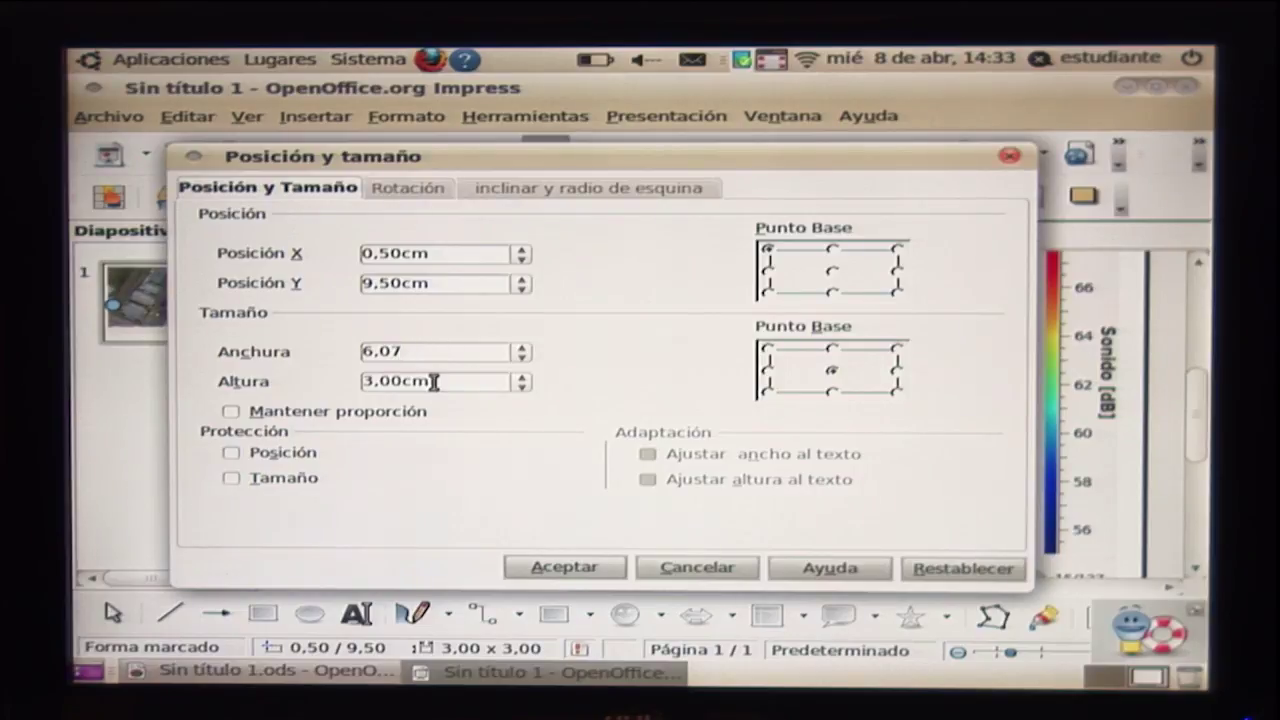
left_click(379, 383)
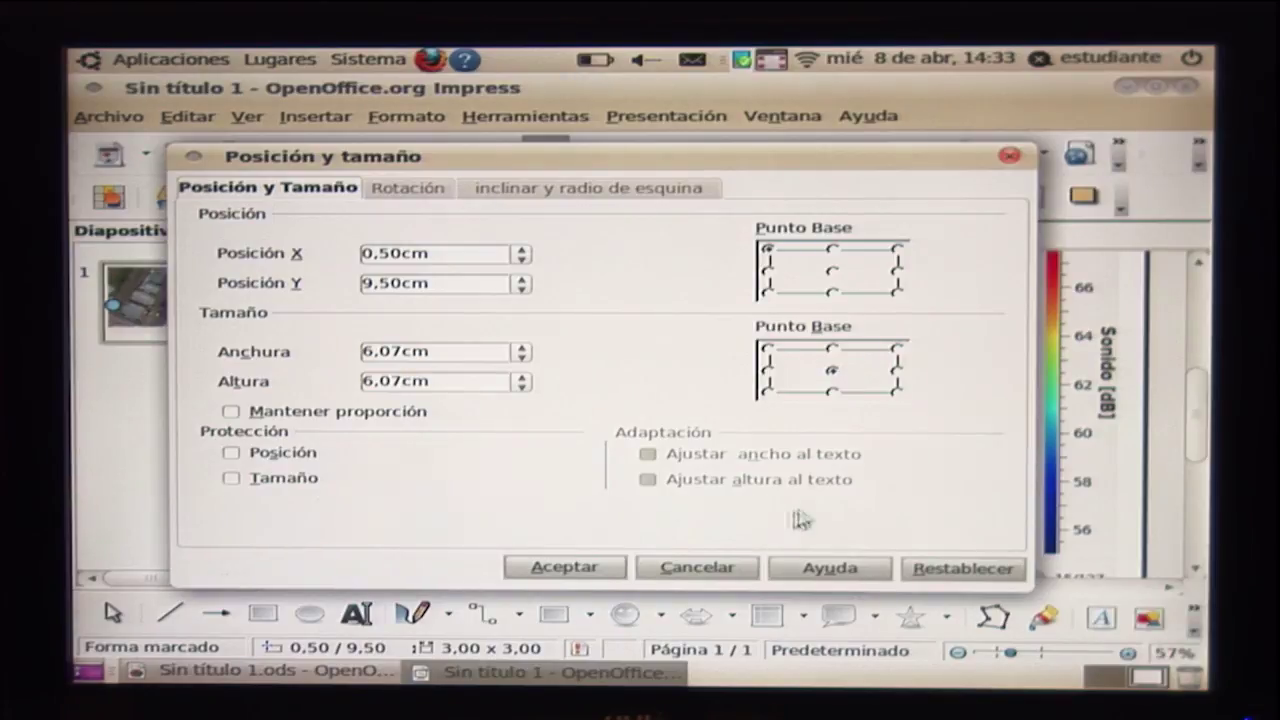
left_click(559, 571)
left_click_drag(374, 409, 572, 452)
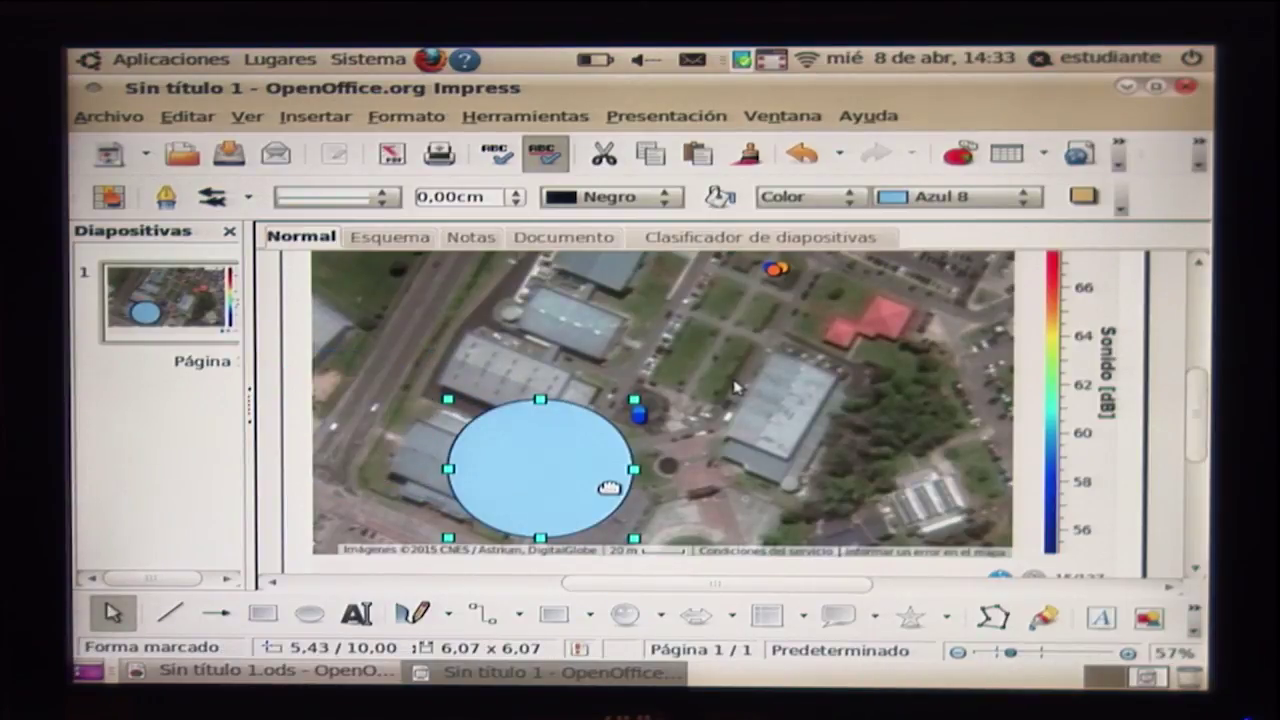
Set the circle's area fill to 90% transparency
right_click(562, 461)
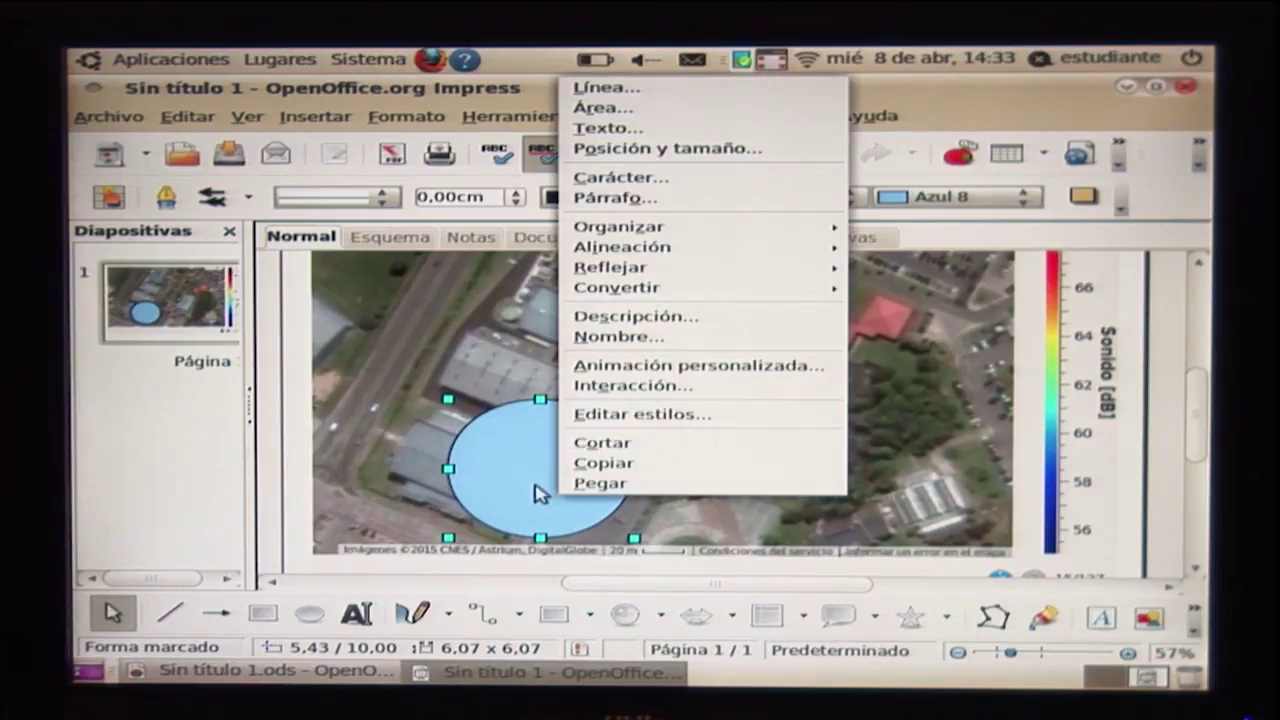
left_click(689, 108)
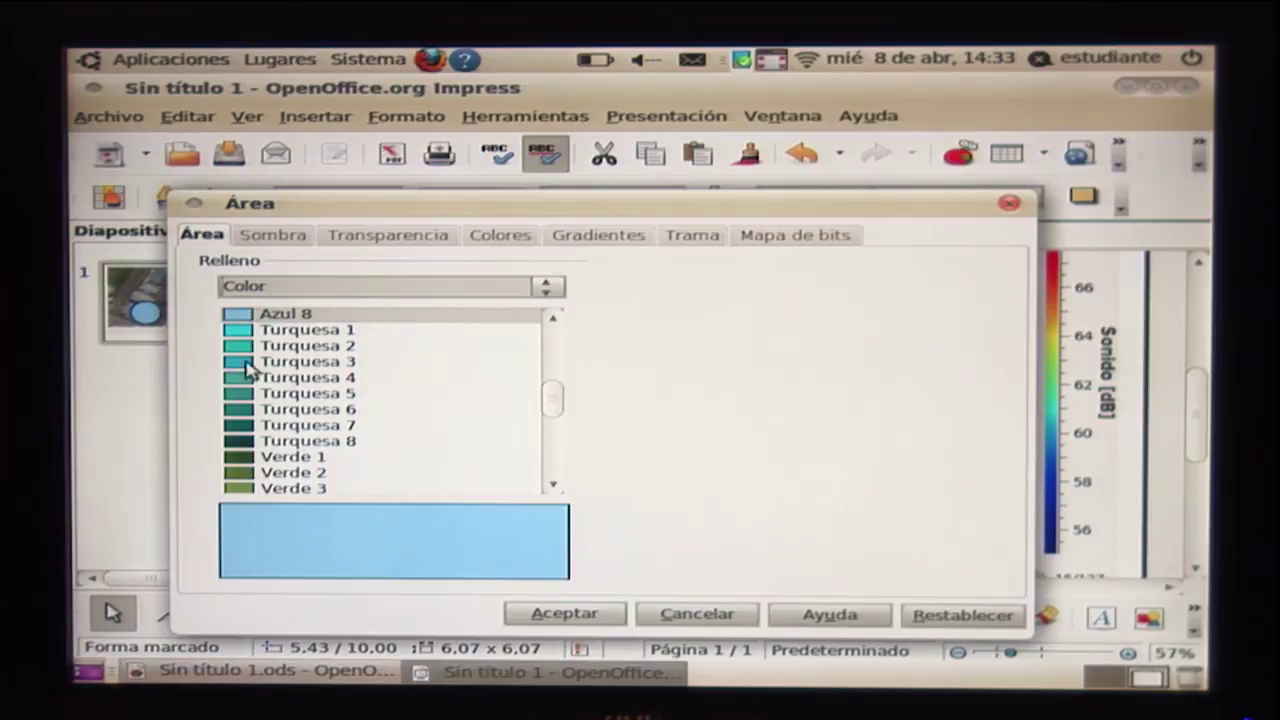
left_click(406, 240)
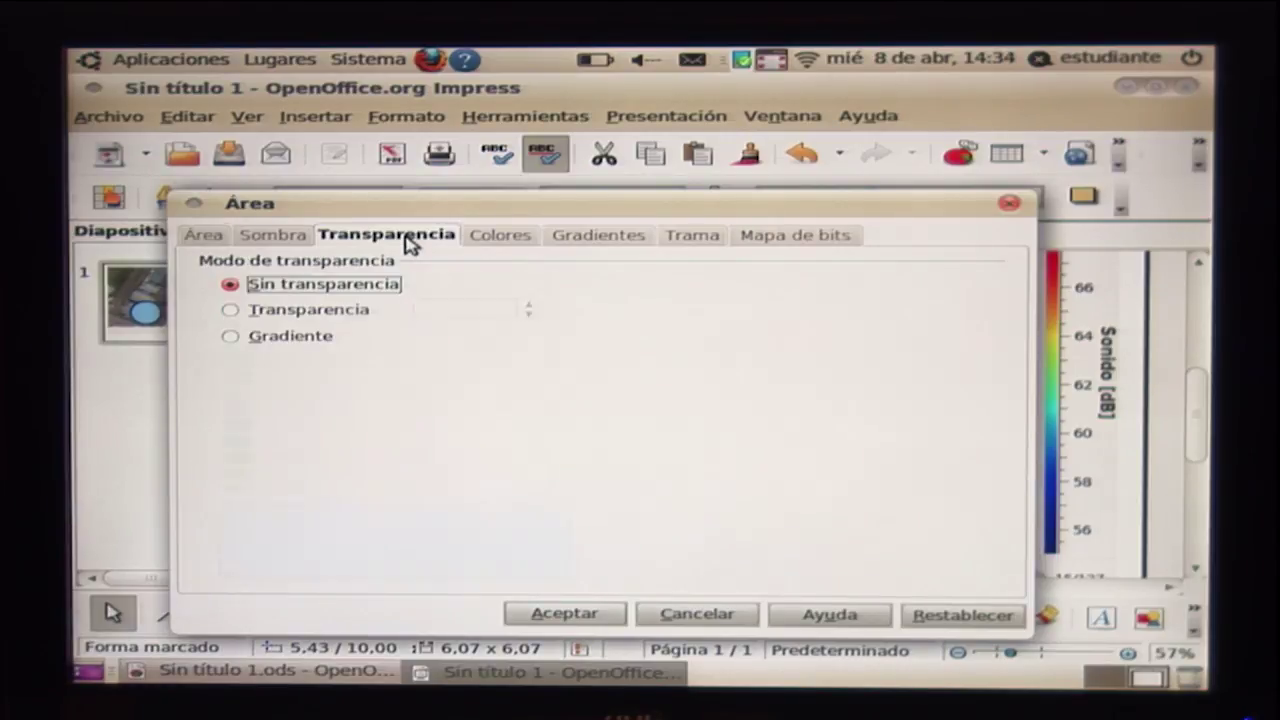
left_click(306, 312)
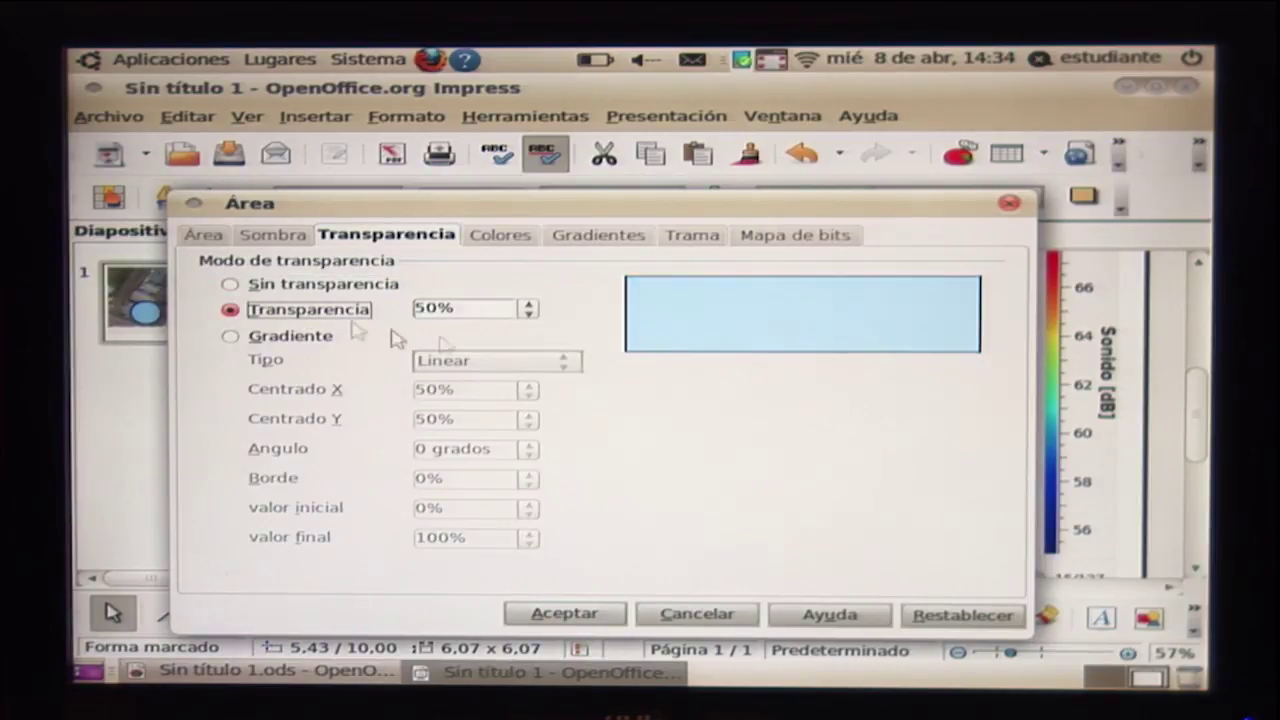
left_click(530, 305)
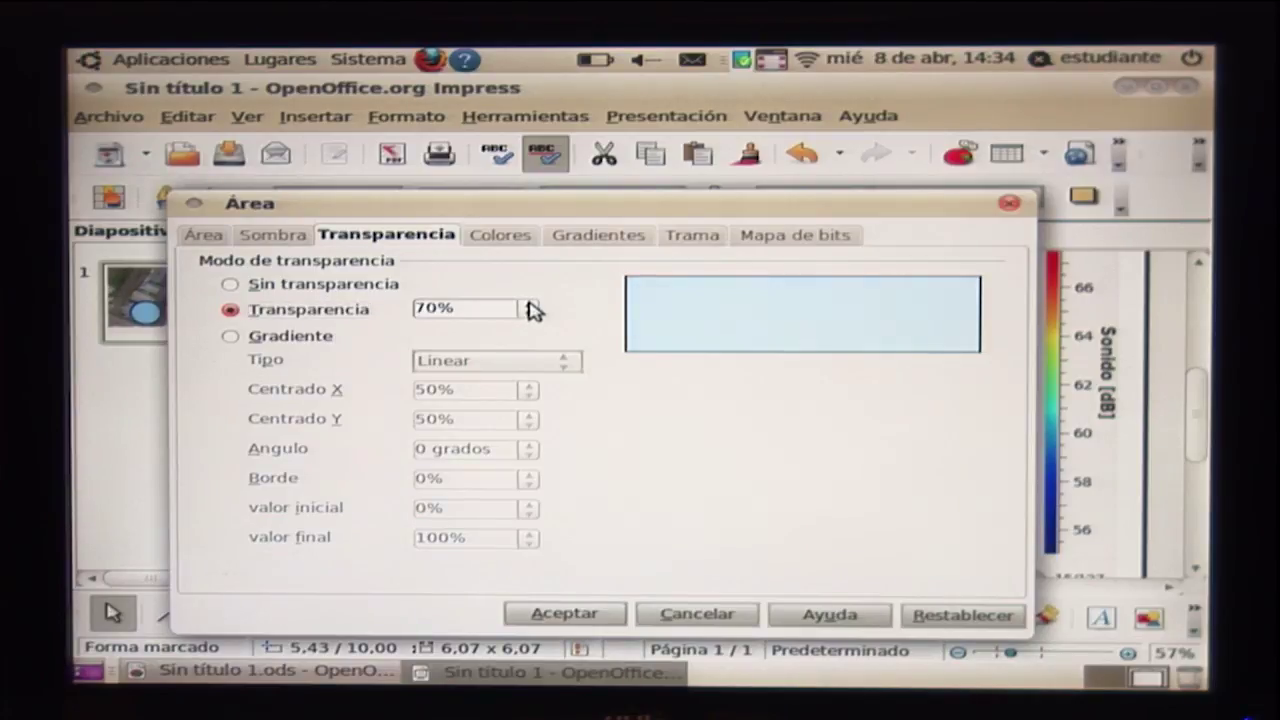
left_click(532, 306)
left_click(415, 309)
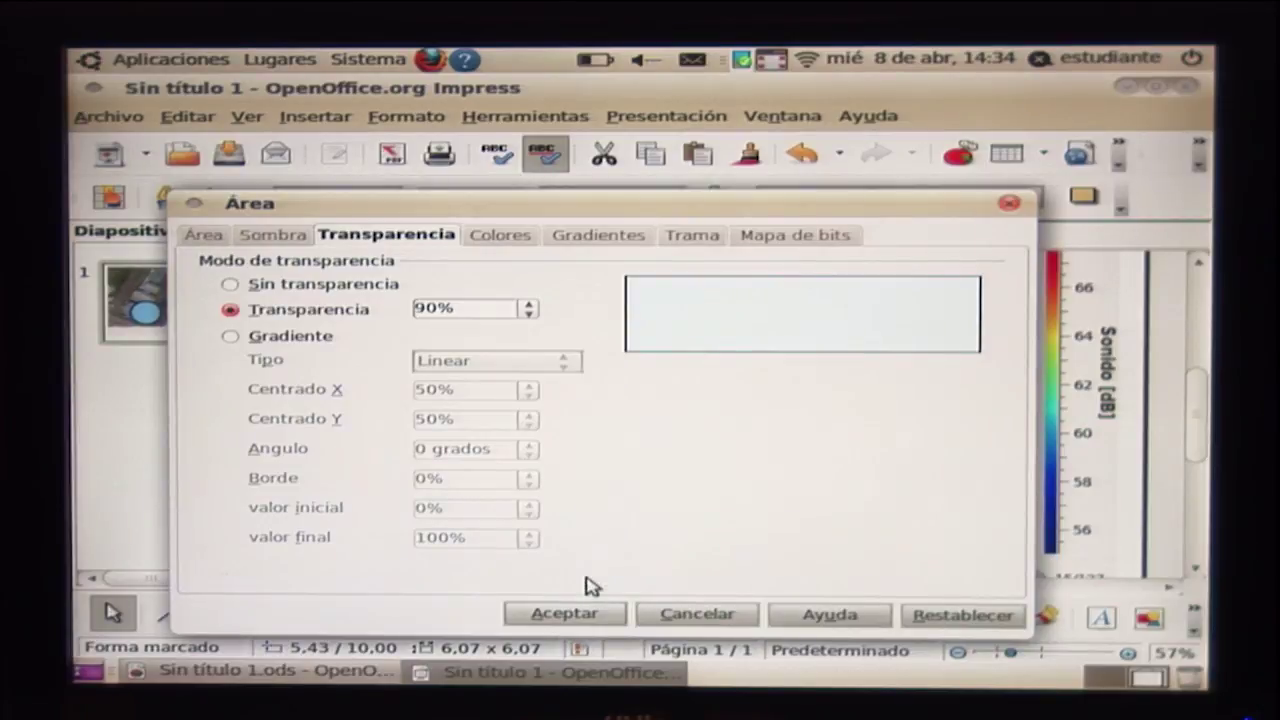
left_click(603, 617)
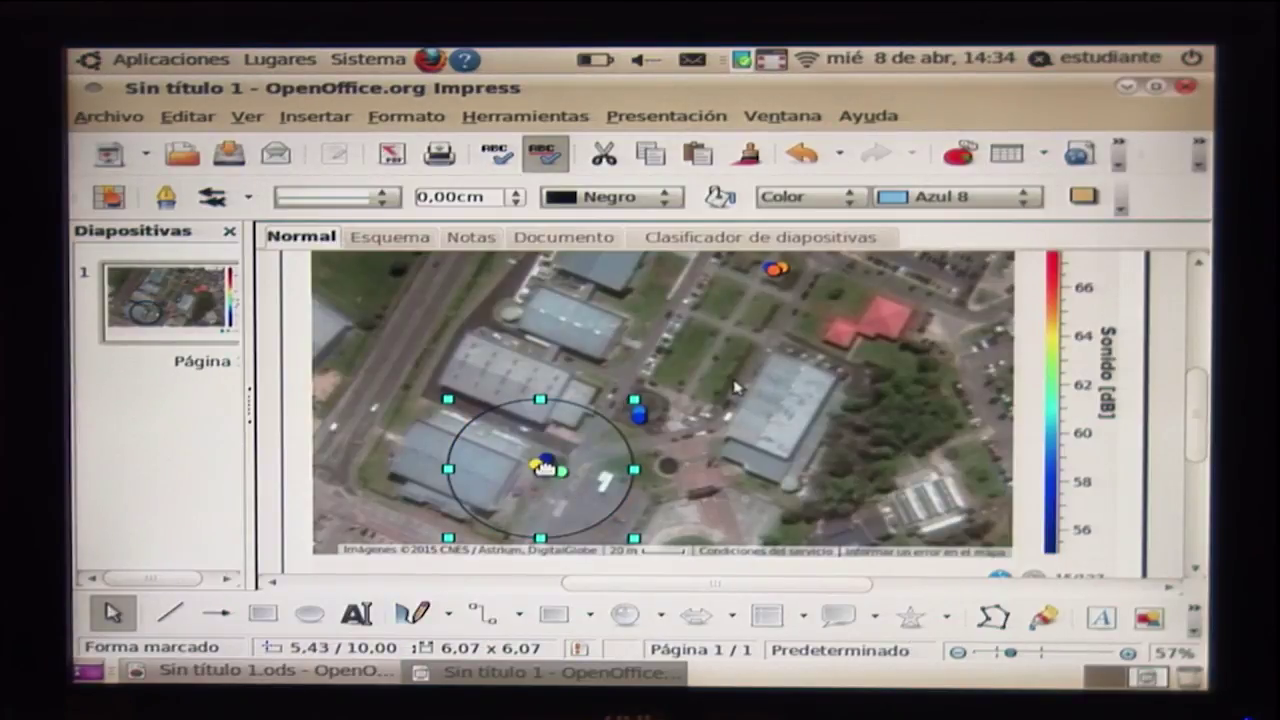
Change the circle's fill colour to Rojo 2 and shift it slightly to centre it on the three points
left_click(988, 196)
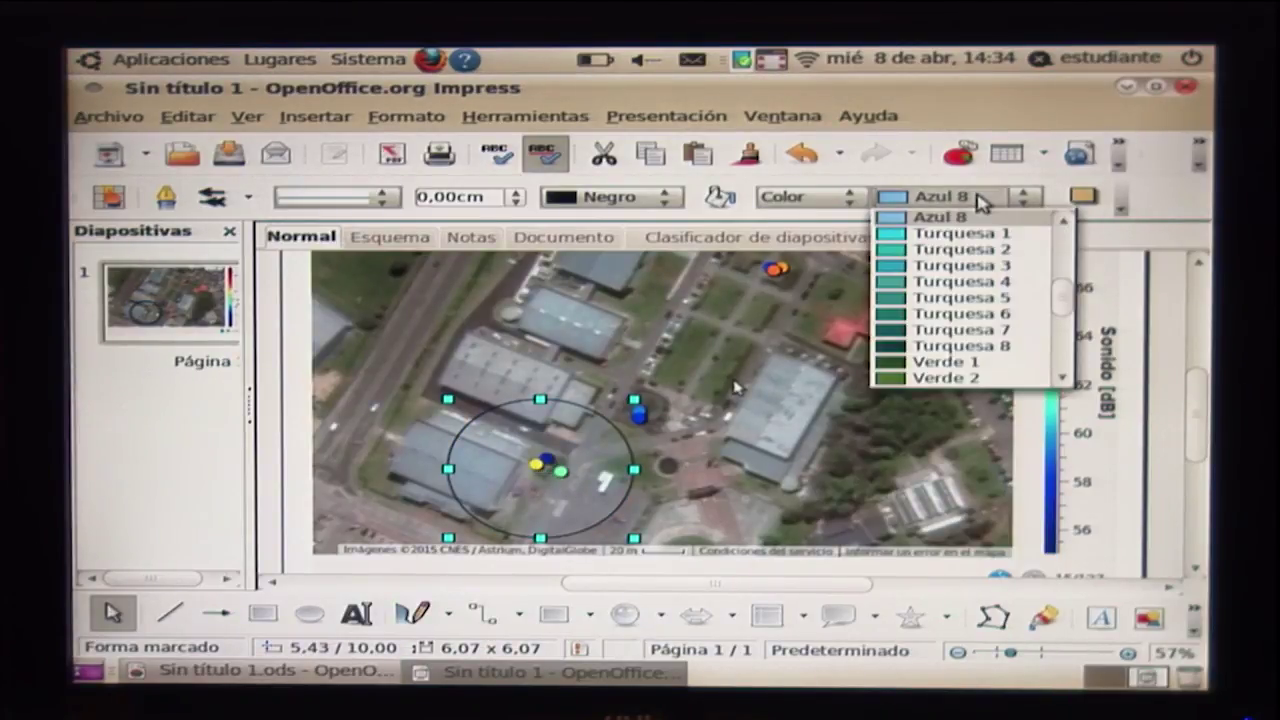
scroll(1066, 290, "down", 10)
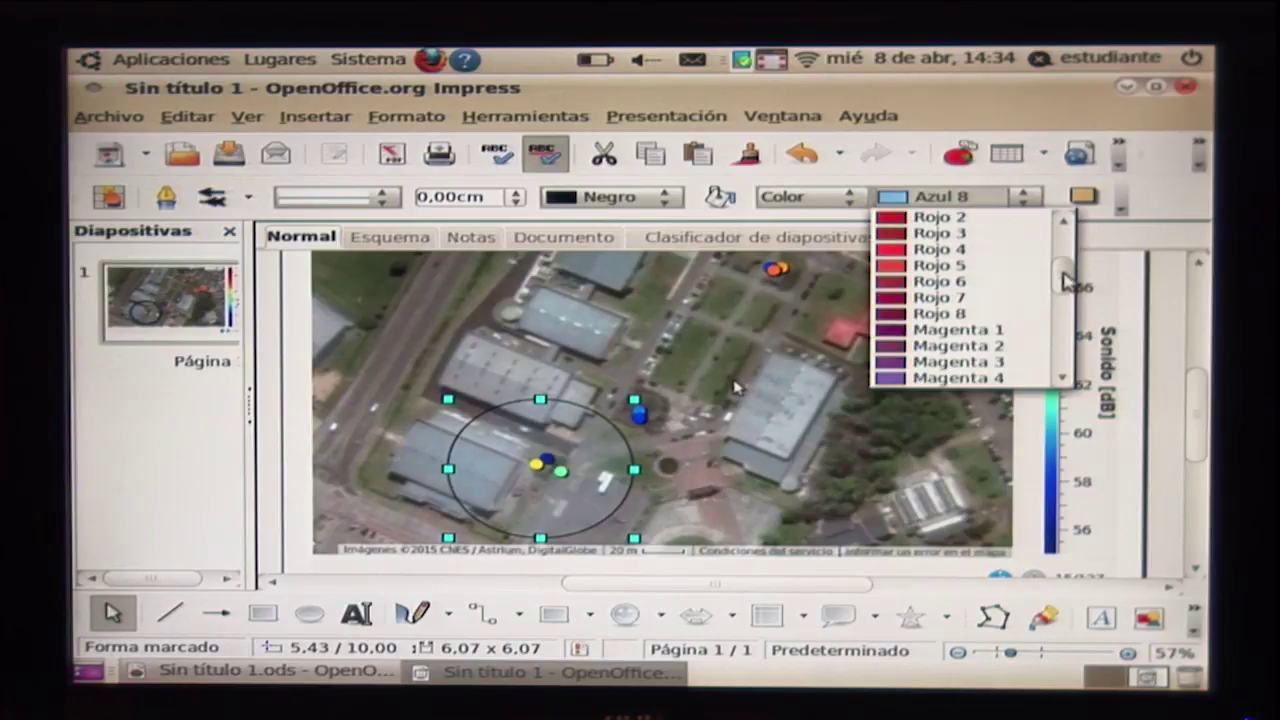
scroll(963, 240, "up", 1)
left_click(963, 240)
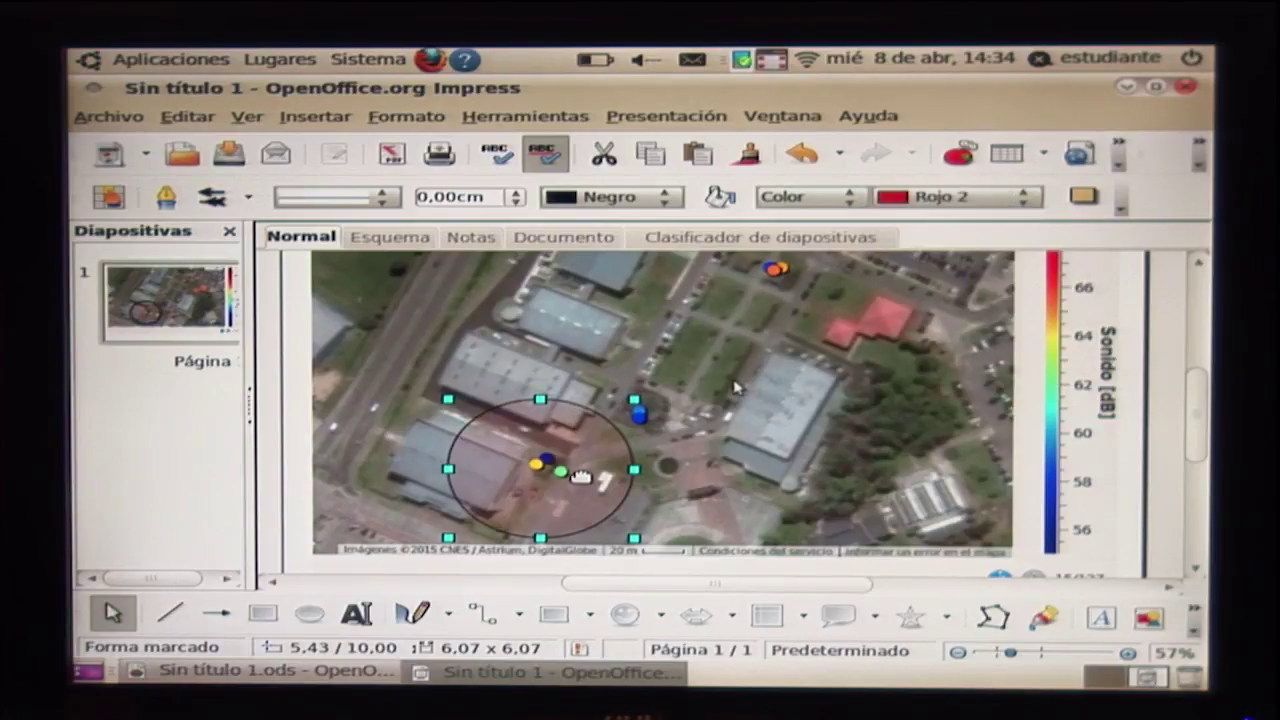
left_click_drag(580, 477, 592, 475)
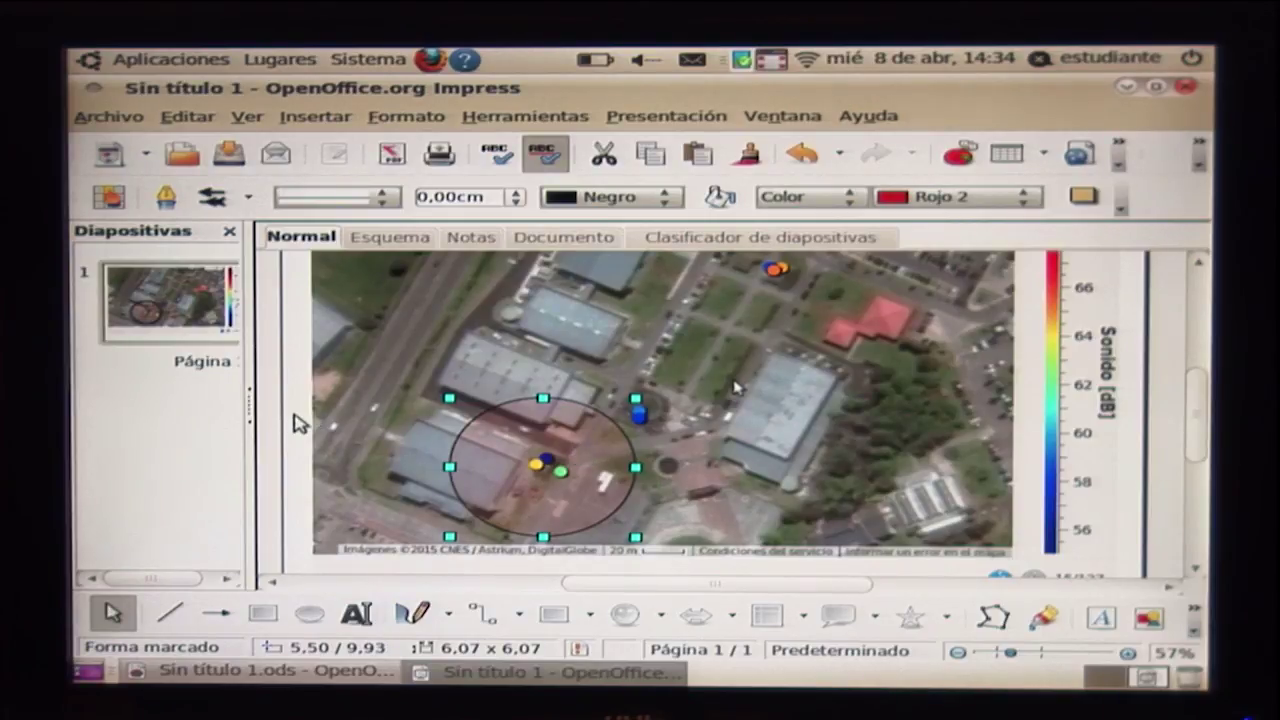
Switch to the Calc spreadsheet and check the second group's average in G6 against the dB-to-cm scale in H3:I3
left_click(265, 670)
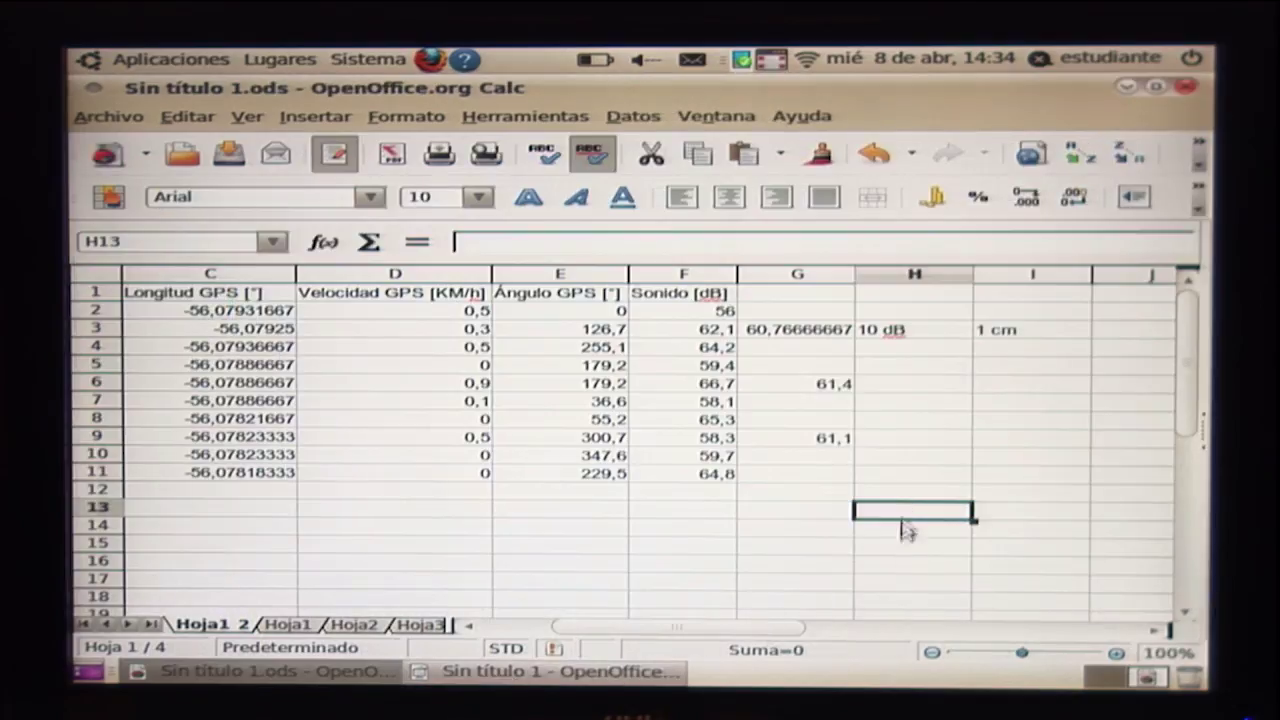
left_click(868, 385)
left_click(828, 390)
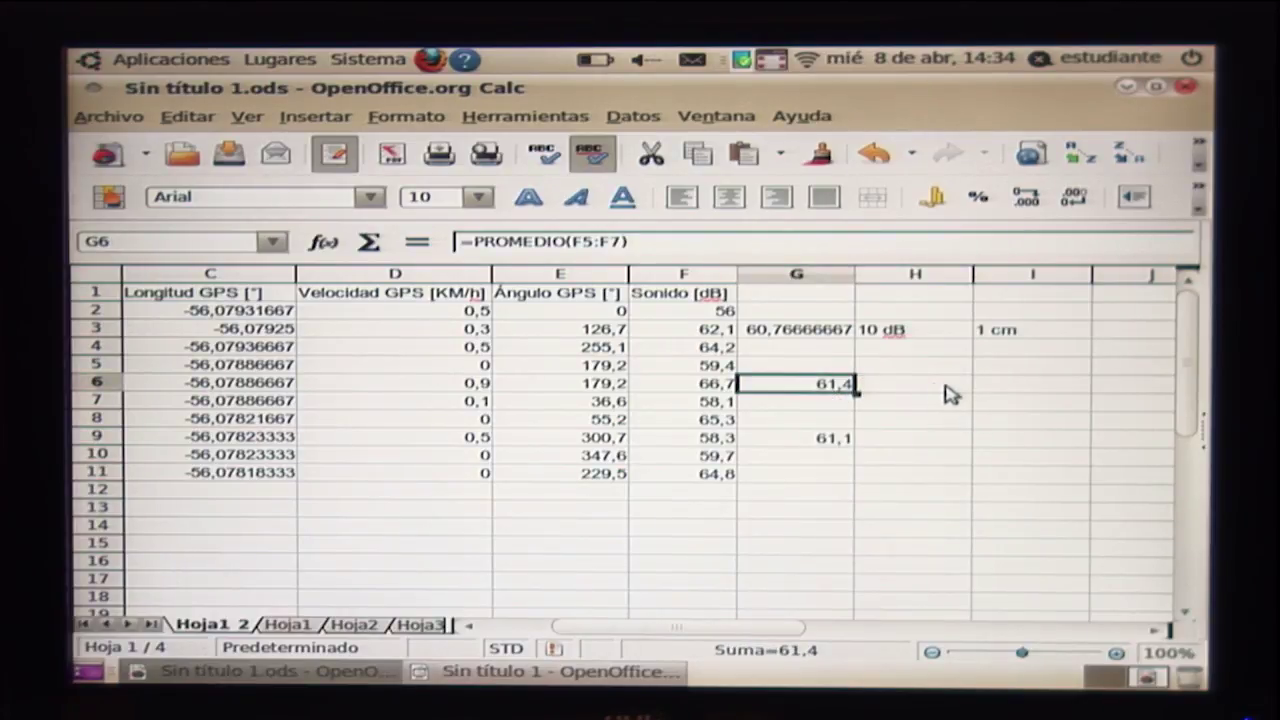
left_click_drag(905, 331, 1010, 338)
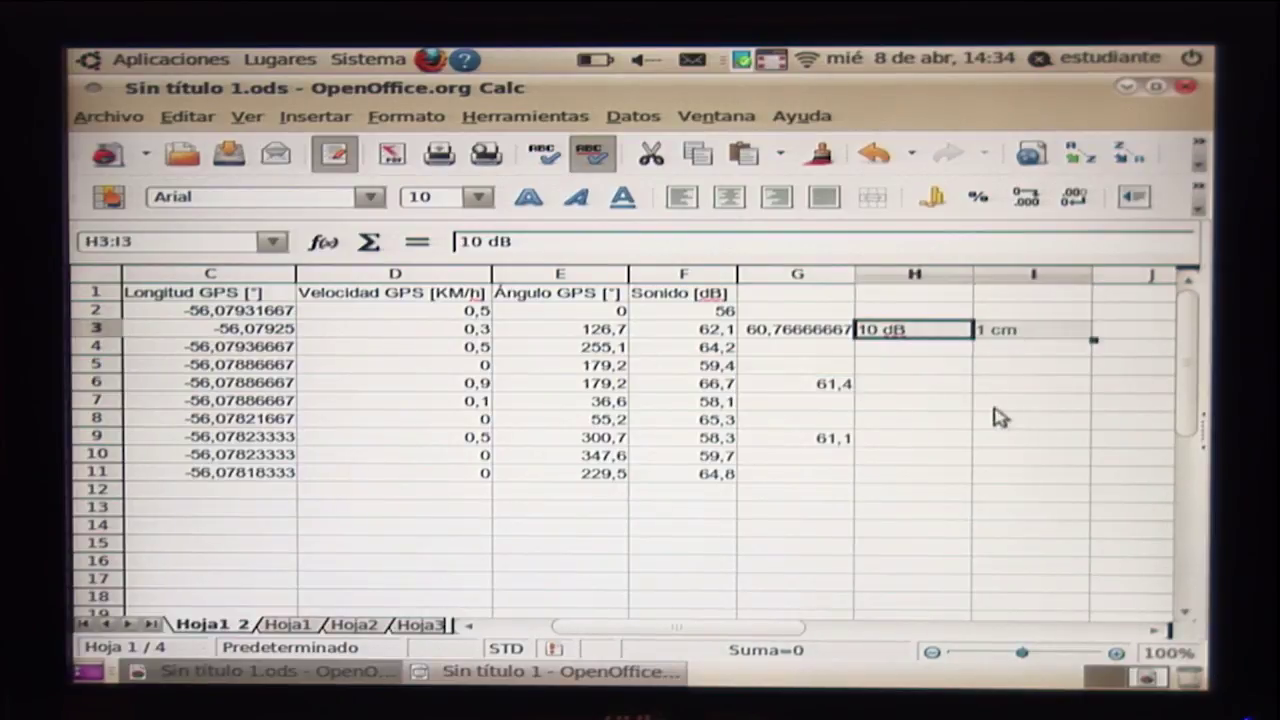
left_click(950, 386)
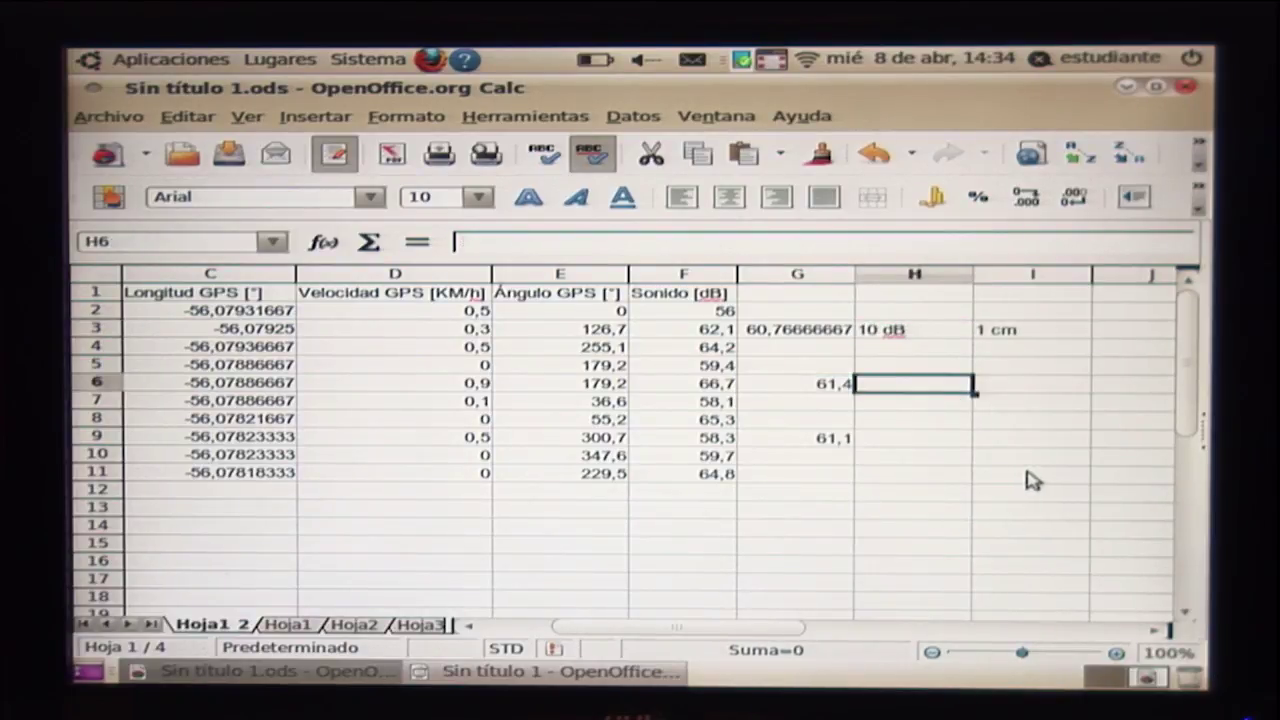
Return to the Impress slide and draw a second circle of about 3,00 × 3,00 cm beside the blue points
left_click(600, 672)
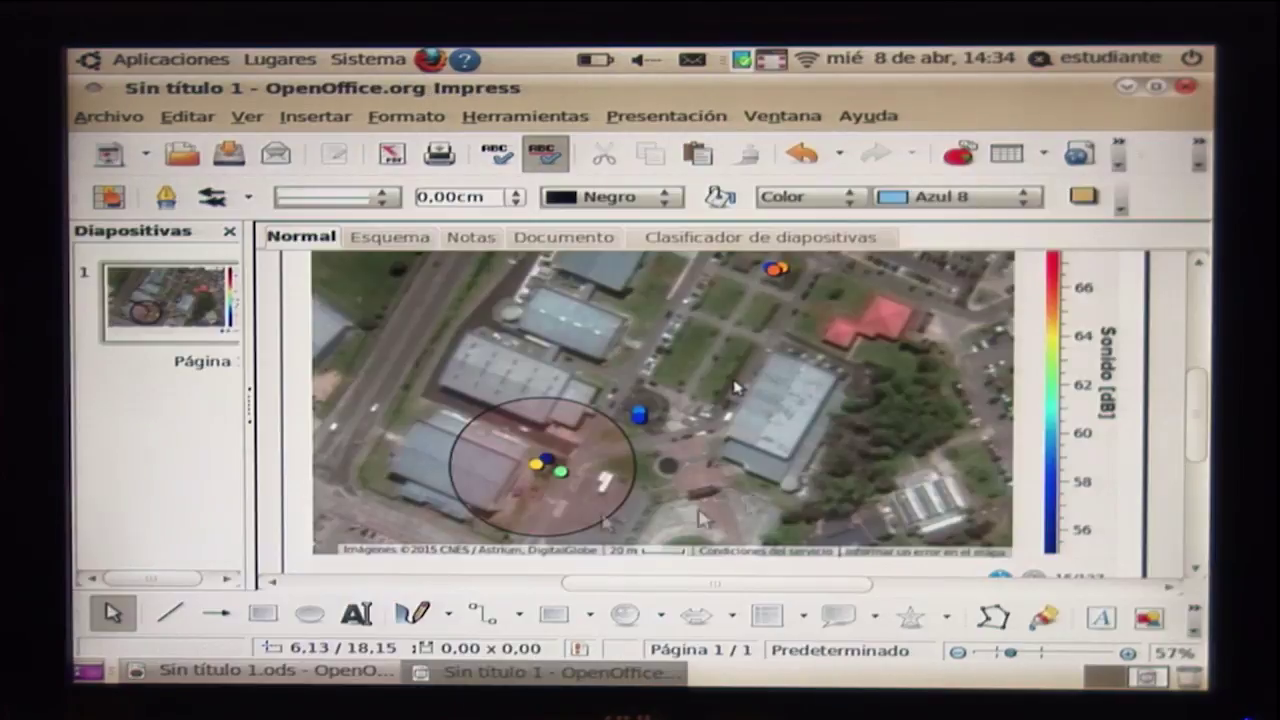
left_click(553, 614)
left_click_drag(634, 402, 726, 471)
Set the second circle's width and height to 6,14 cm, using its centre as the size base point
right_click(680, 440)
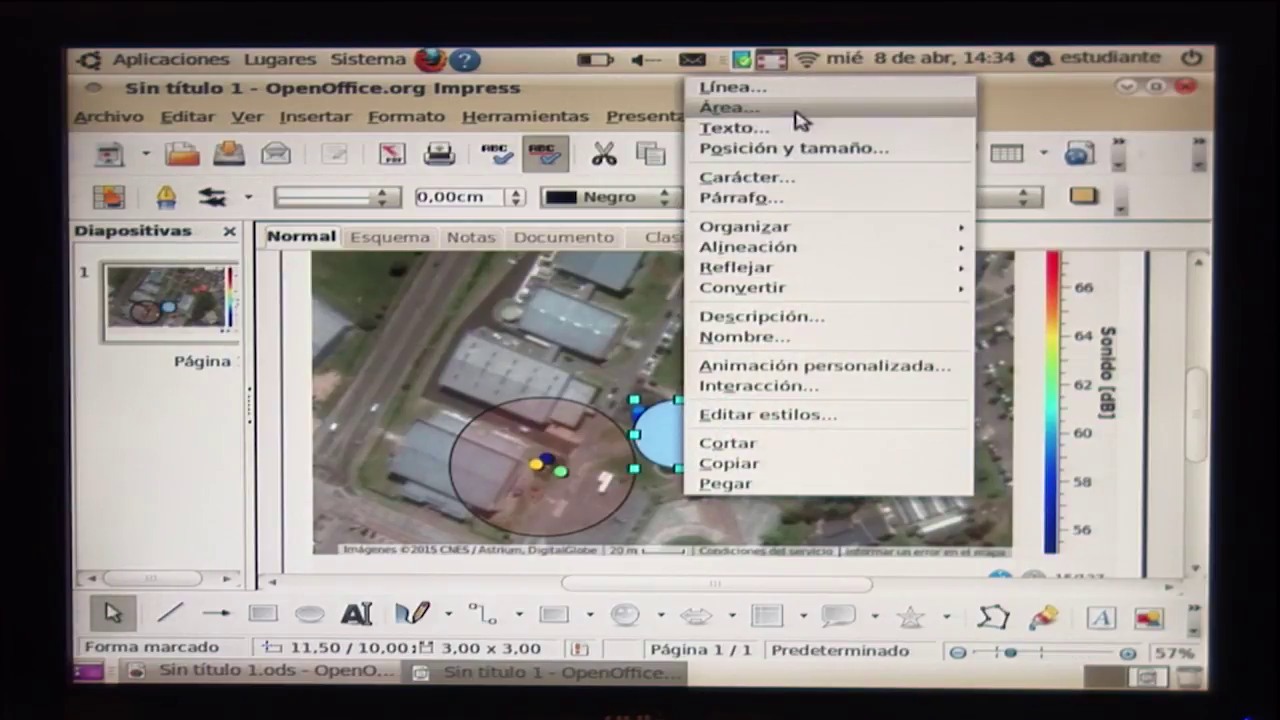
left_click(795, 157)
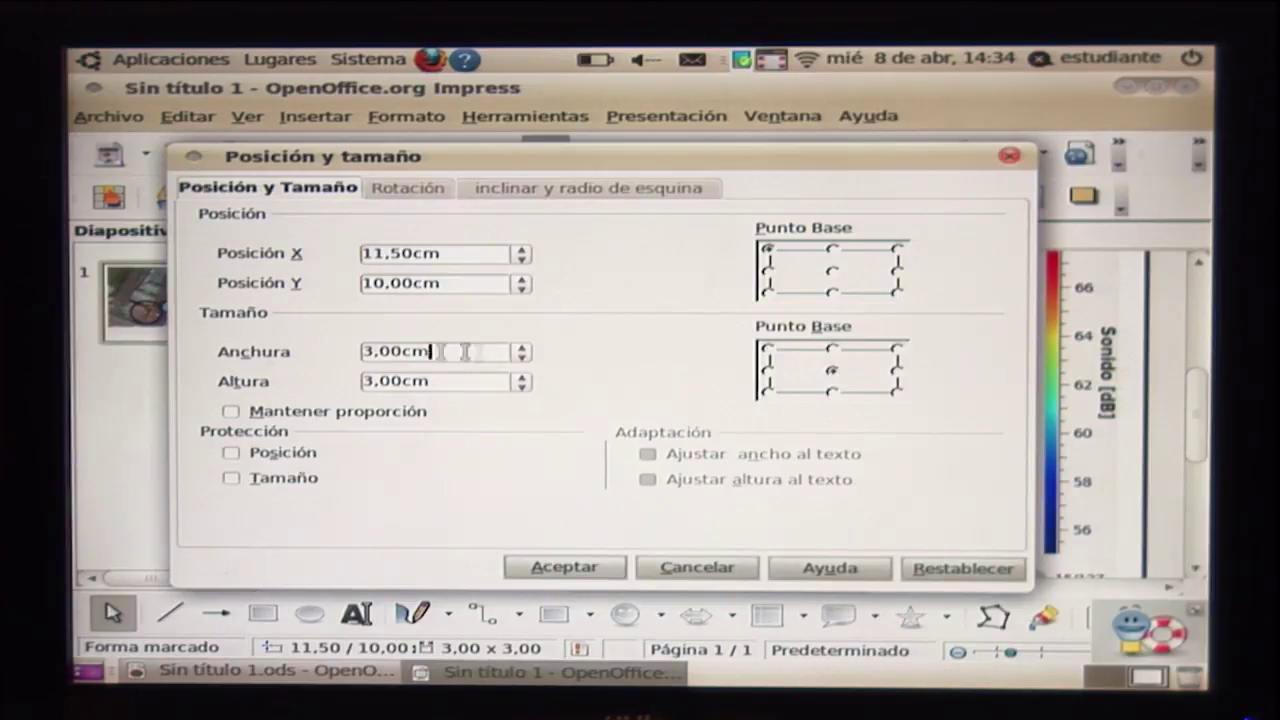
left_click_drag(457, 351, 137, 366)
type("6")
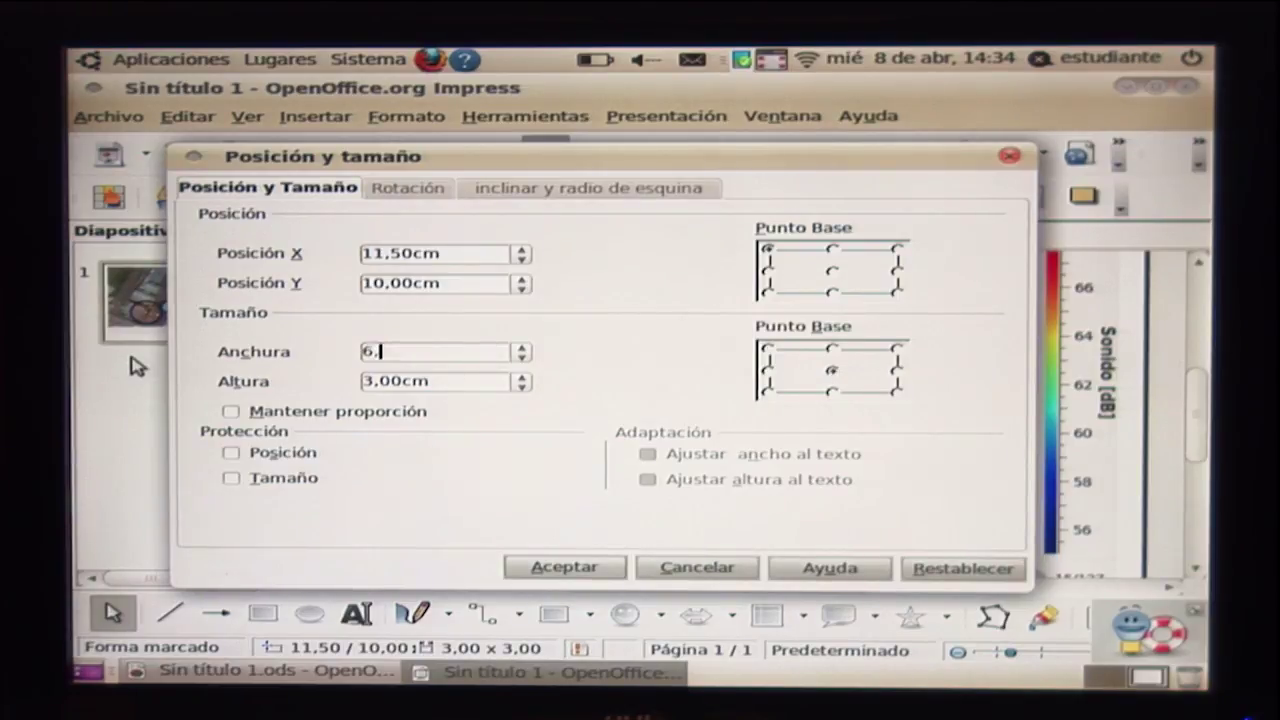
key("Tab")
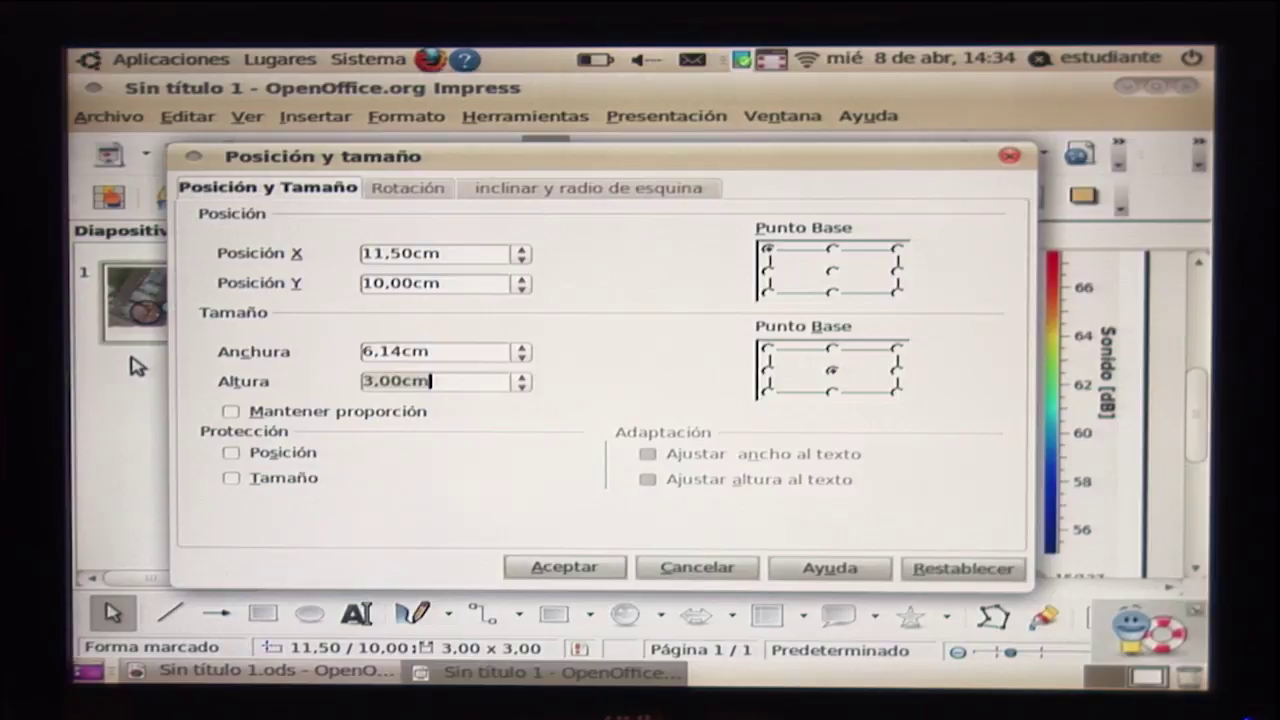
type("6,14")
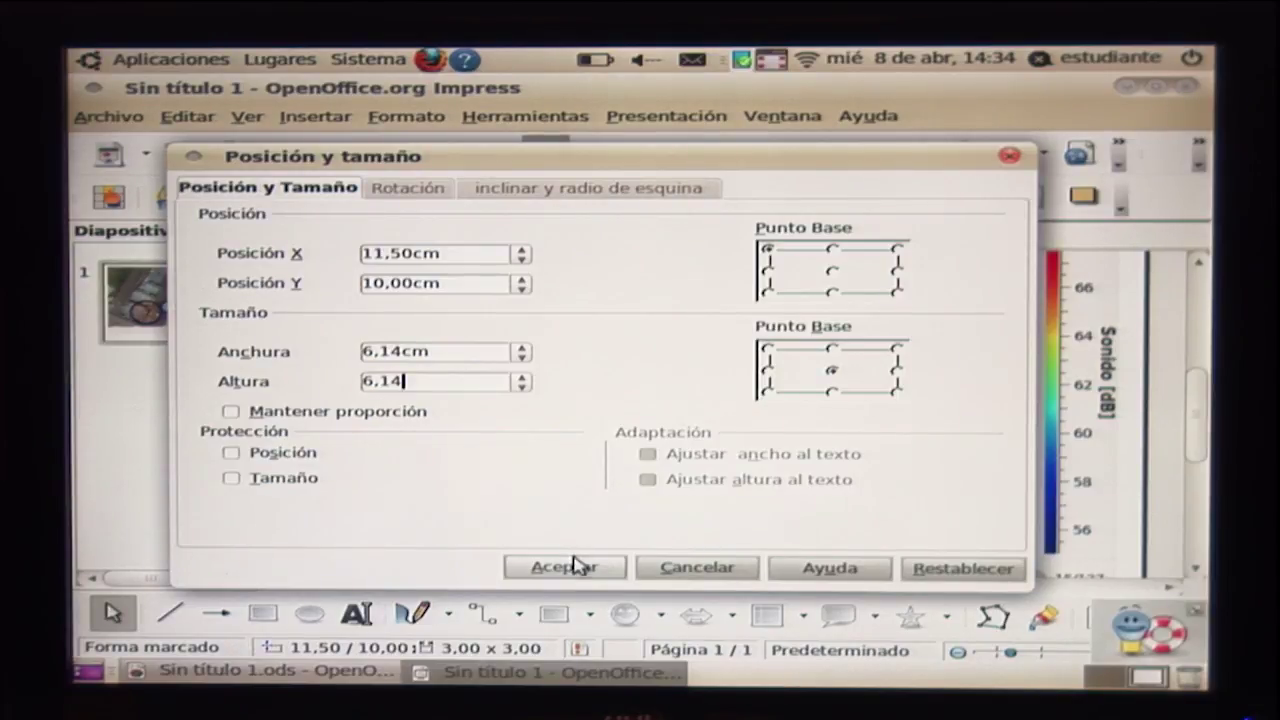
left_click(577, 566)
Set the second circle's area fill colour to Verde 1
right_click(703, 420)
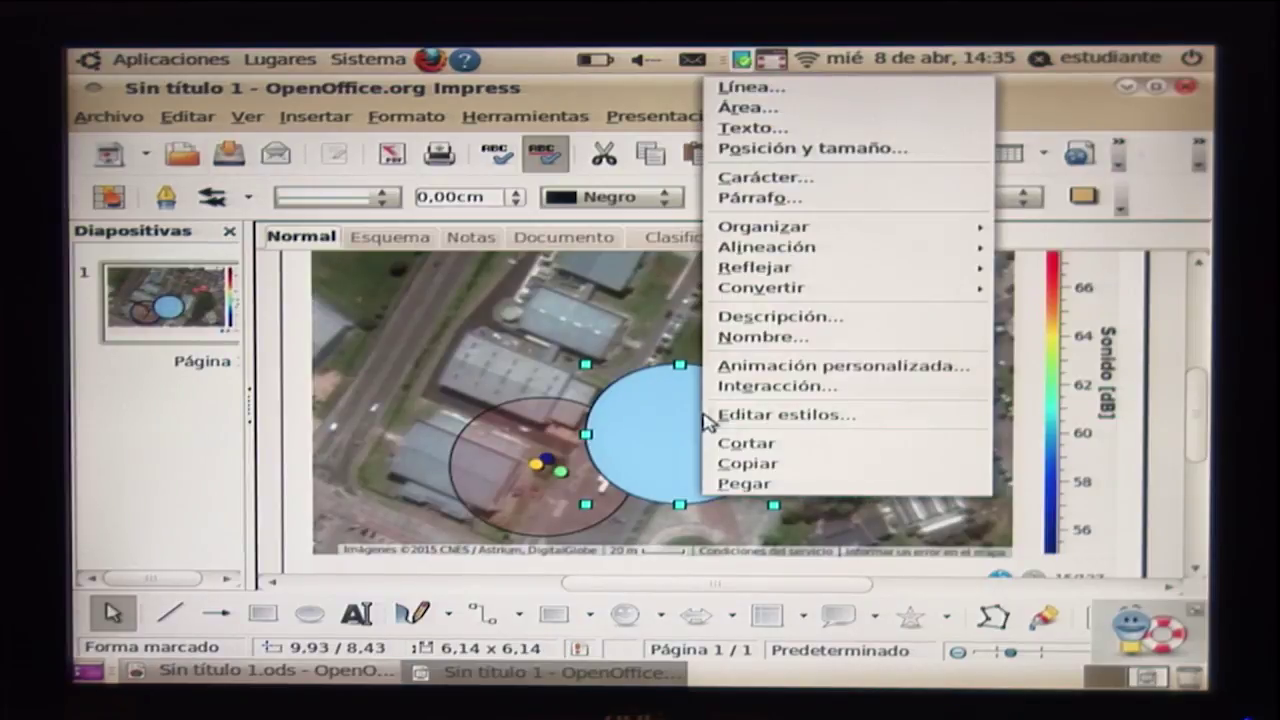
left_click(836, 112)
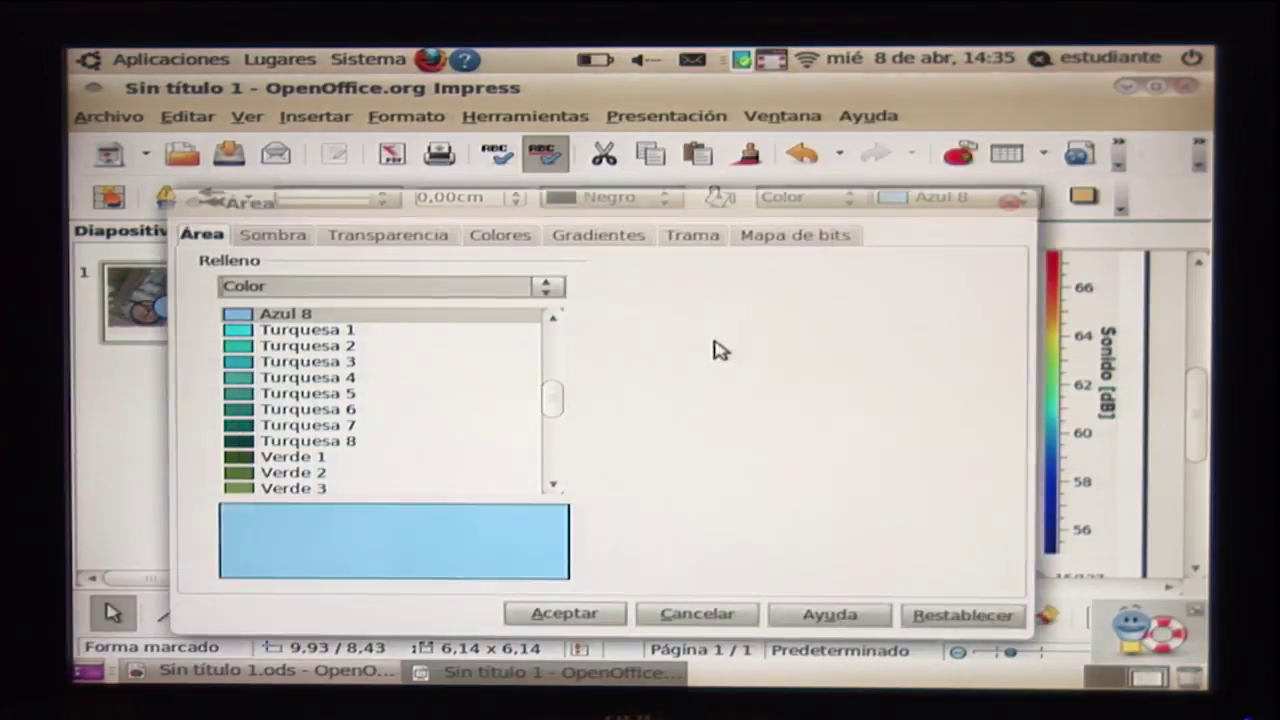
left_click(265, 458)
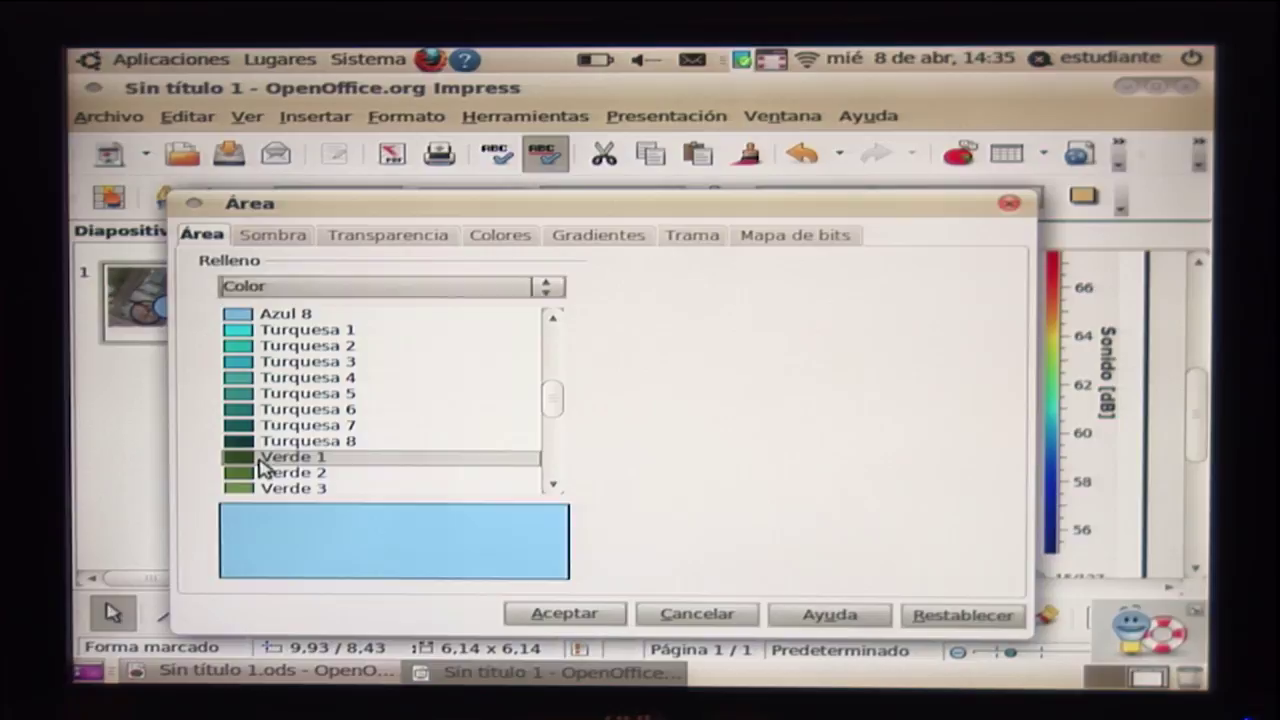
Give the second circle 65% transparency and move it so it is centred on the blue points
left_click(380, 236)
left_click(309, 311)
left_click(530, 305)
left_click(530, 305)
left_click(530, 305)
left_click(530, 305)
left_click(530, 305)
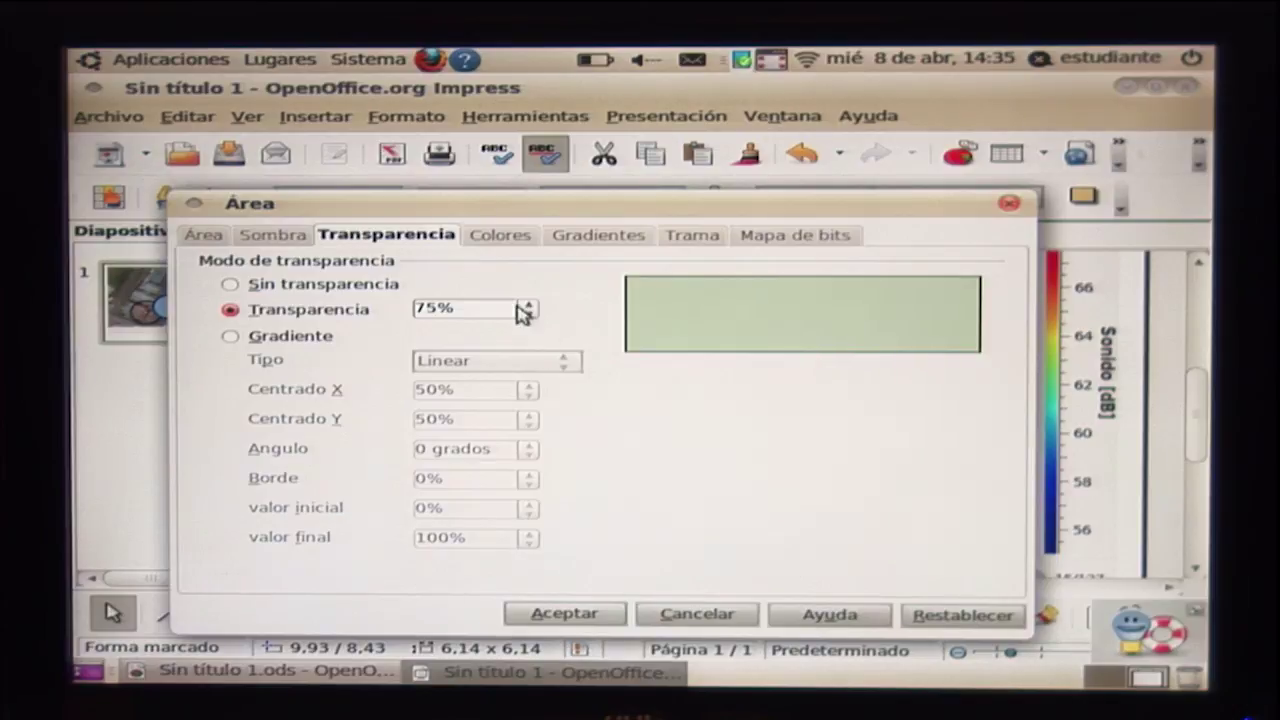
left_click(530, 315)
left_click(530, 315)
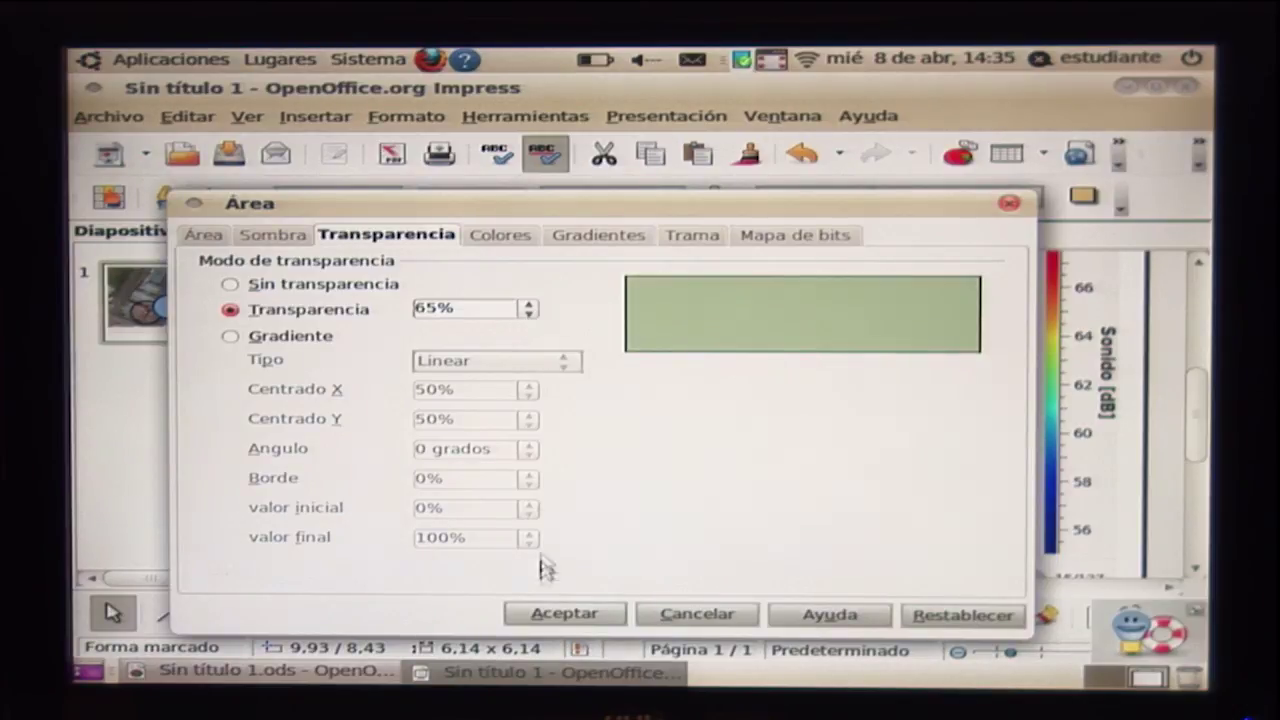
left_click(566, 612)
left_click_drag(690, 448, 657, 424)
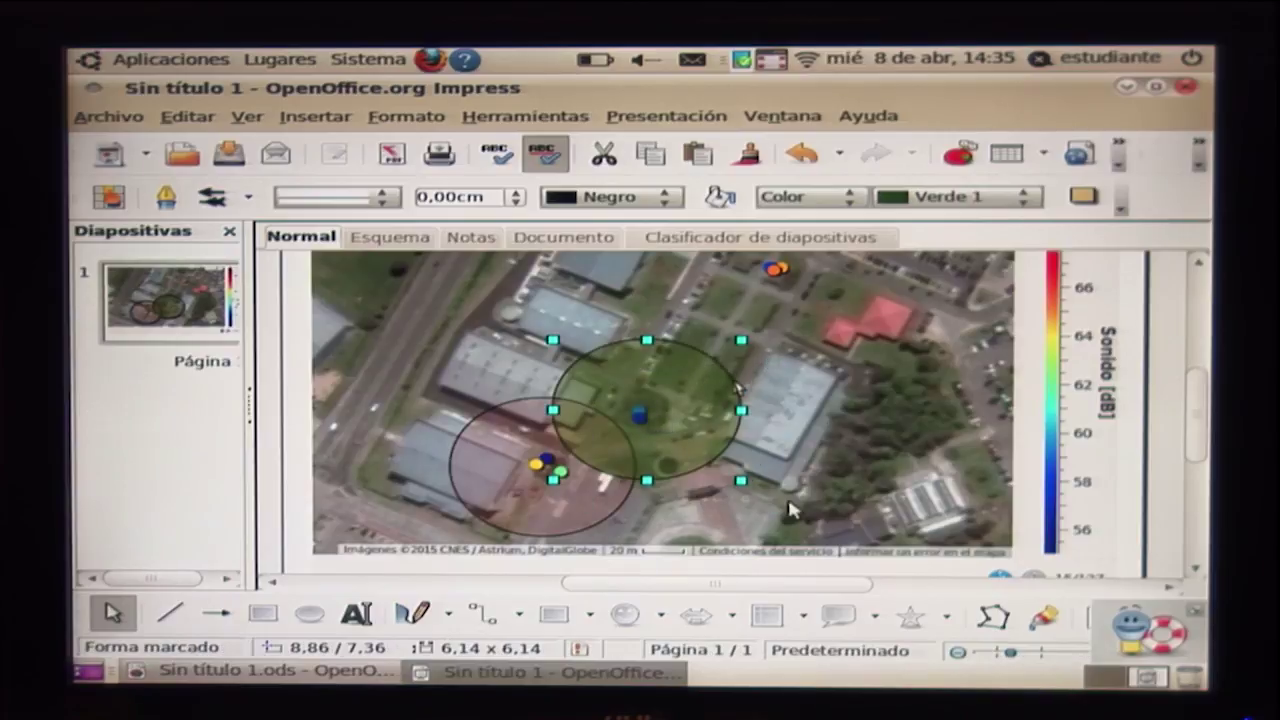
Label the green circle with the text "Punto 2"
double_click(668, 410)
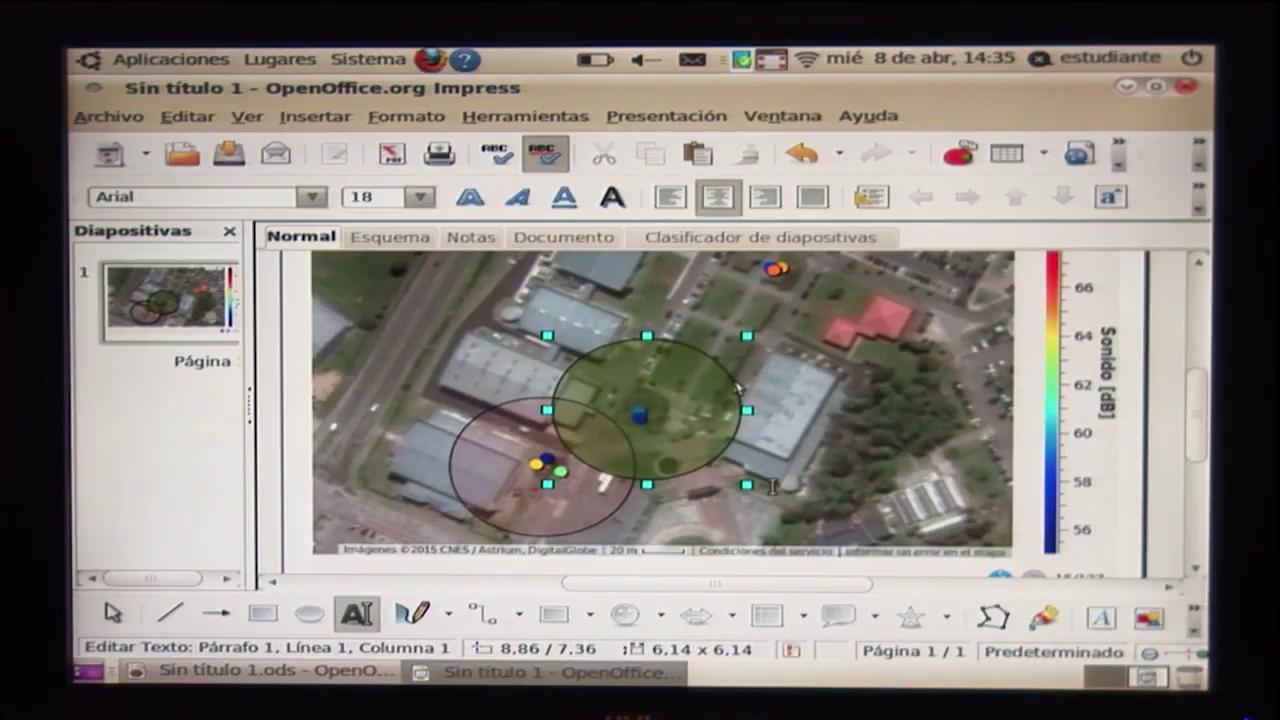
type("punto")
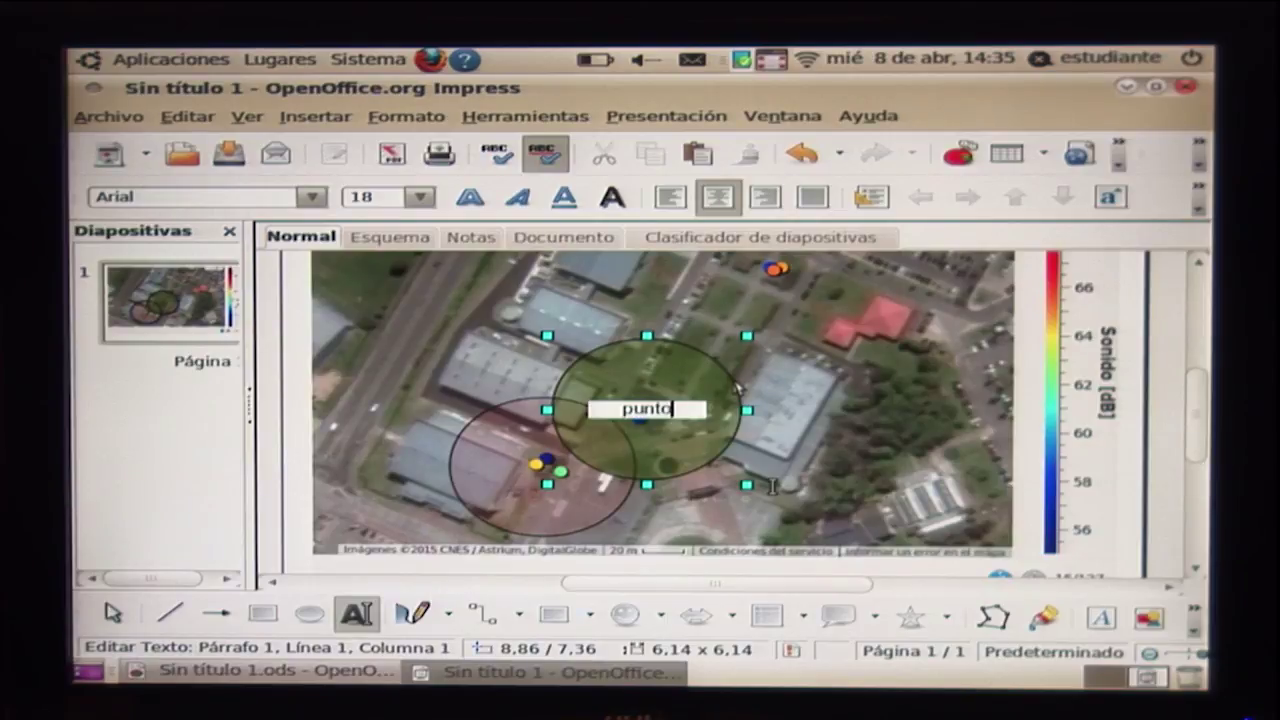
type(" 2")
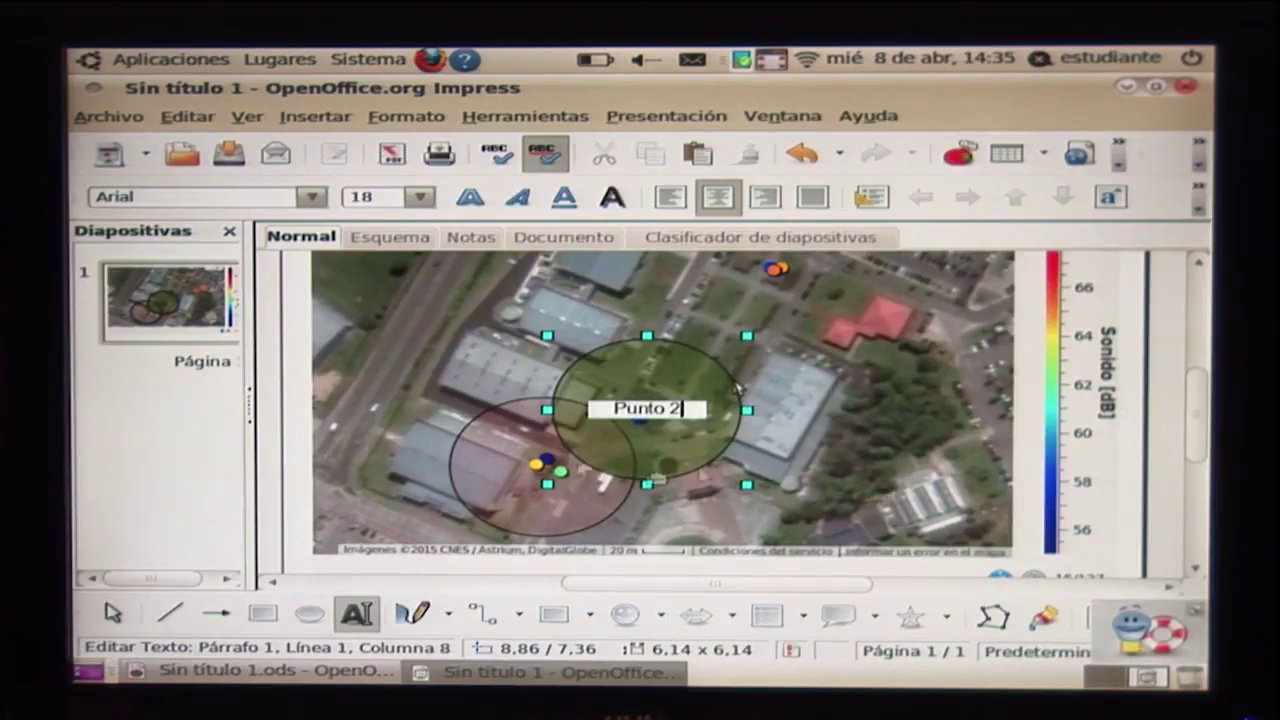
Label the first circle, over the three coloured points, with the text "Punto 1"
left_click(548, 478)
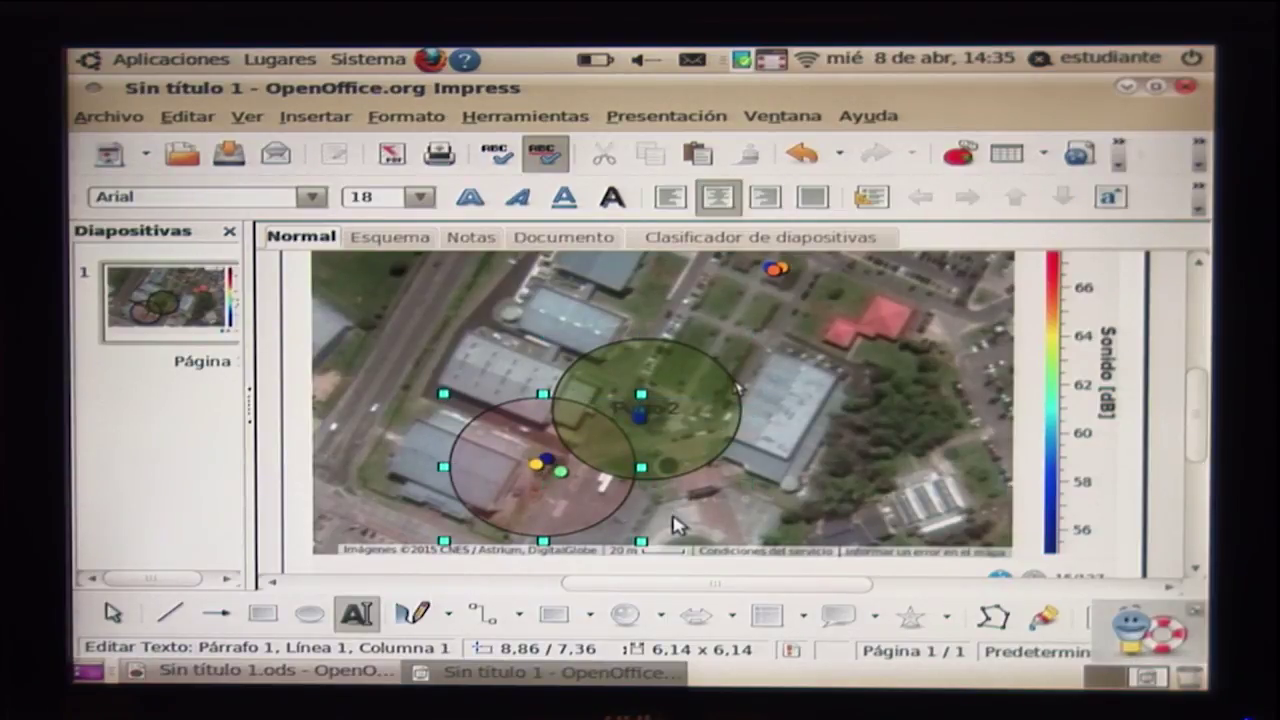
type("punt")
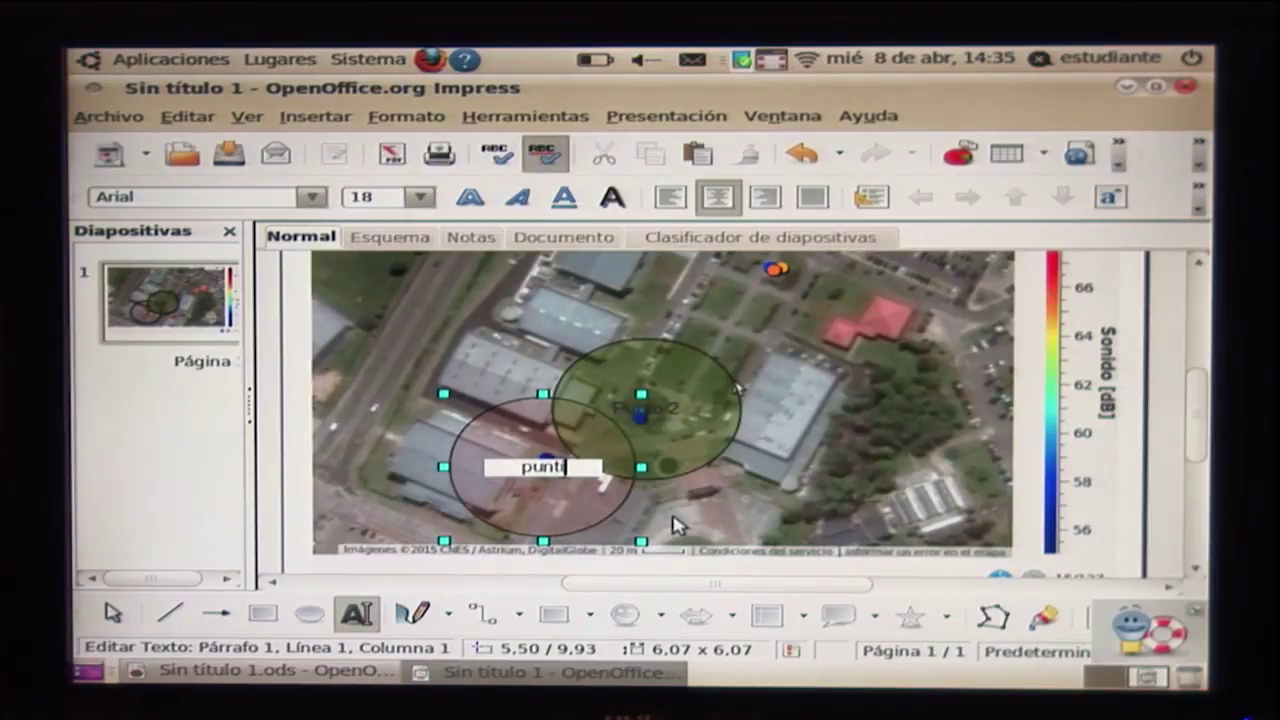
type("o 1")
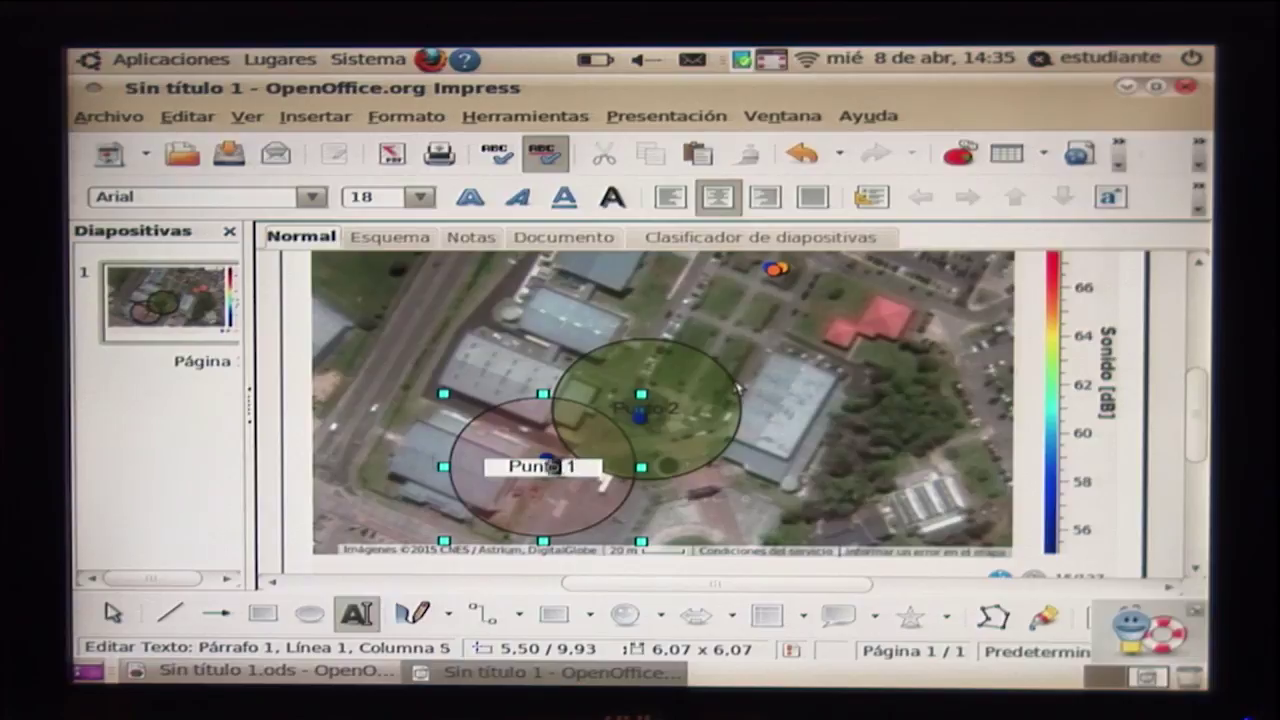
double_click(551, 466)
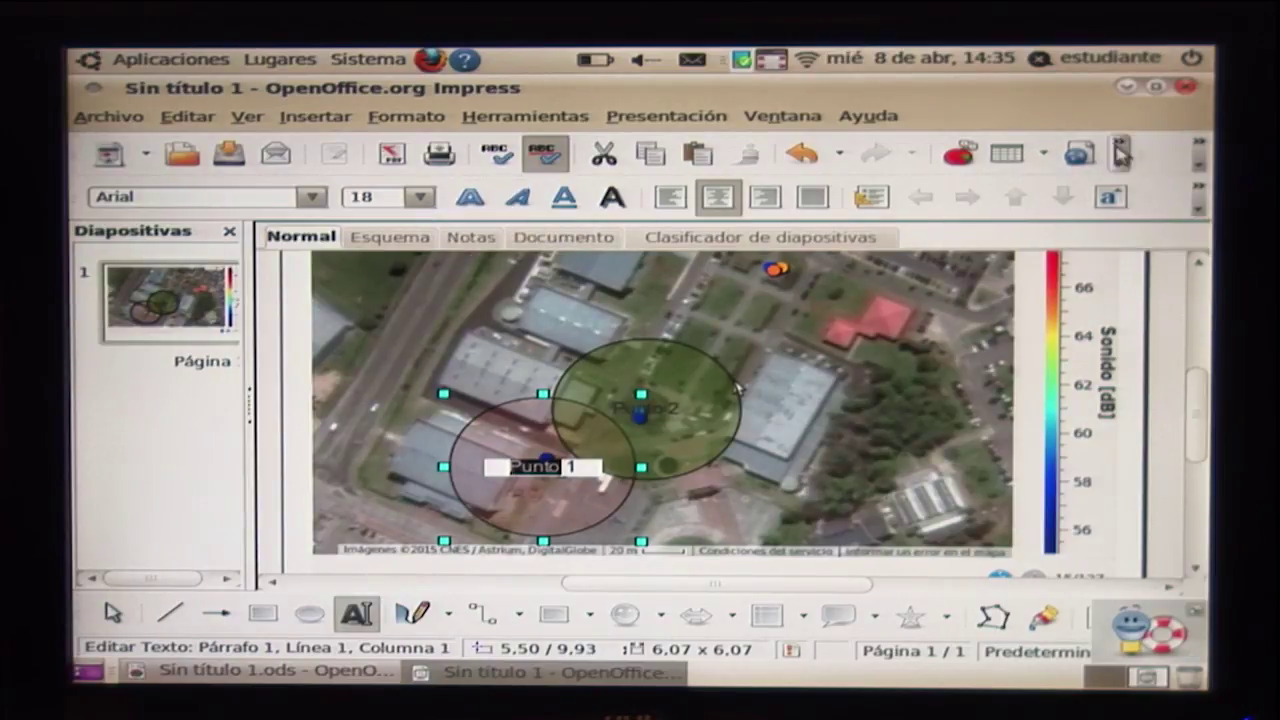
key("Escape")
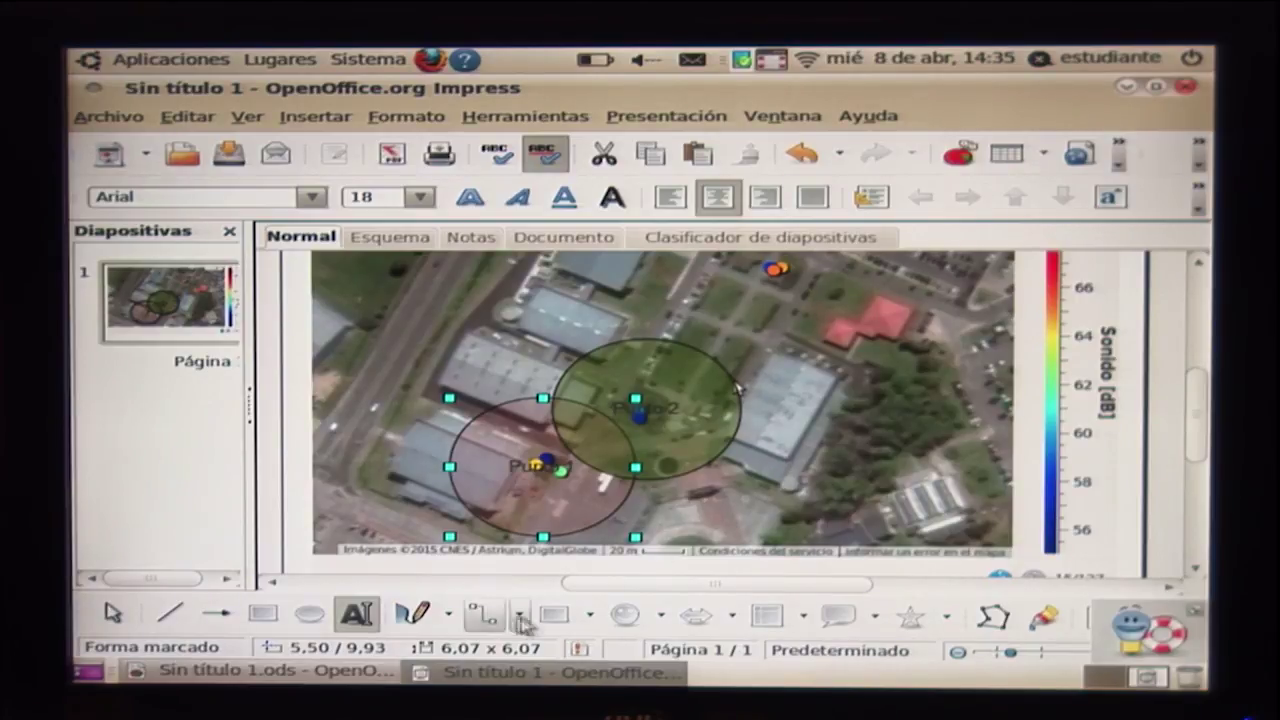
Switch to the Calc spreadsheet and check the third group's average in G9 against the scale in H3:I3
left_click(300, 671)
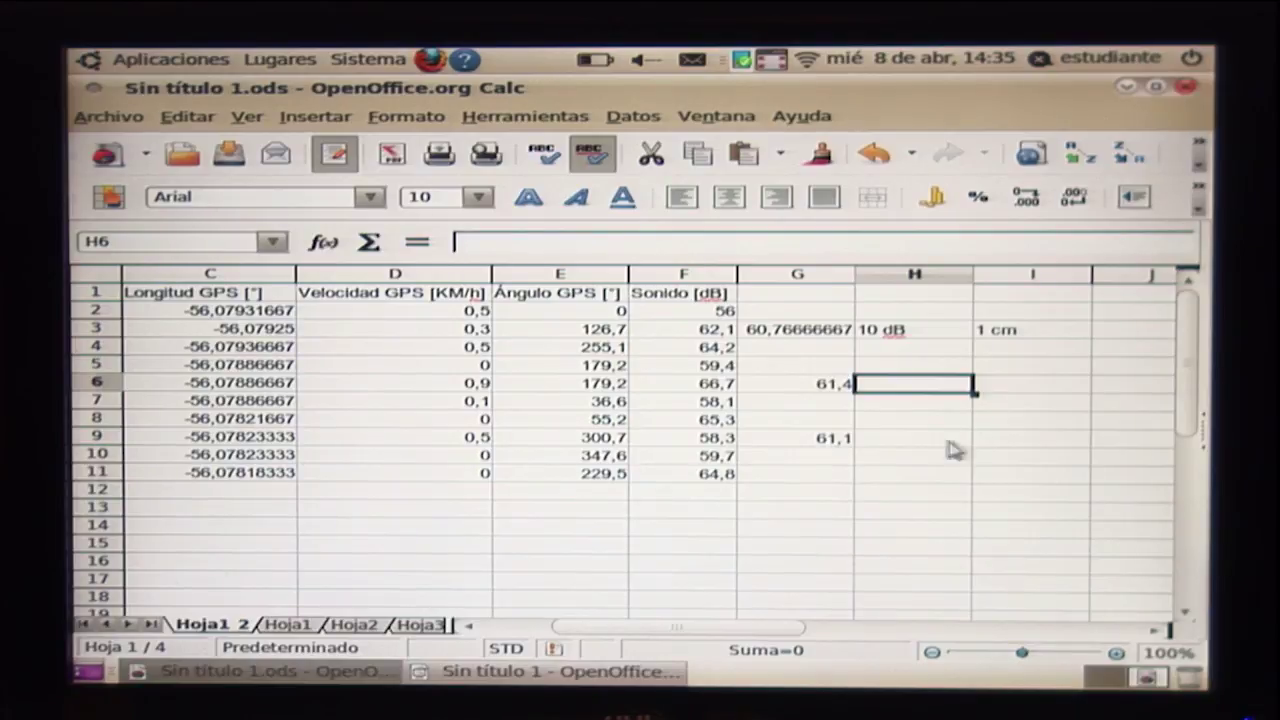
left_click_drag(900, 331, 1000, 338)
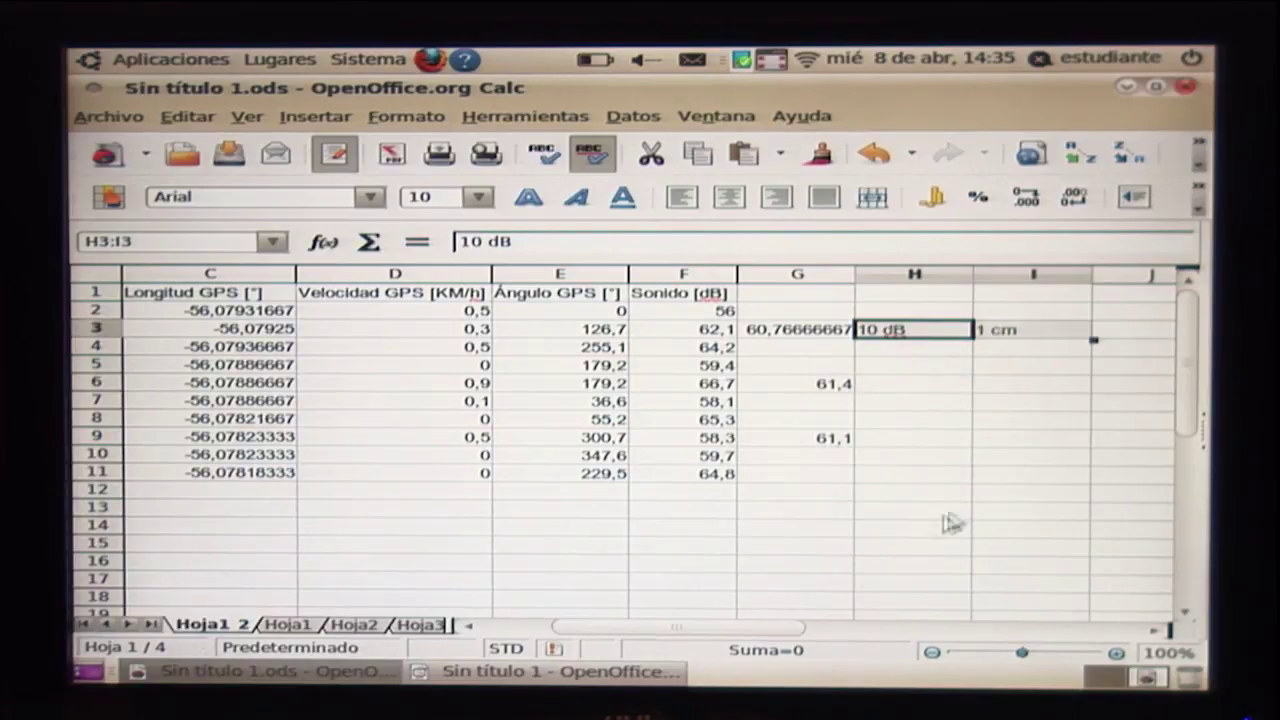
Return to the Impress slide and draw a third ellipse of about 3,00 × 2,50 cm beside the orange points
left_click(622, 676)
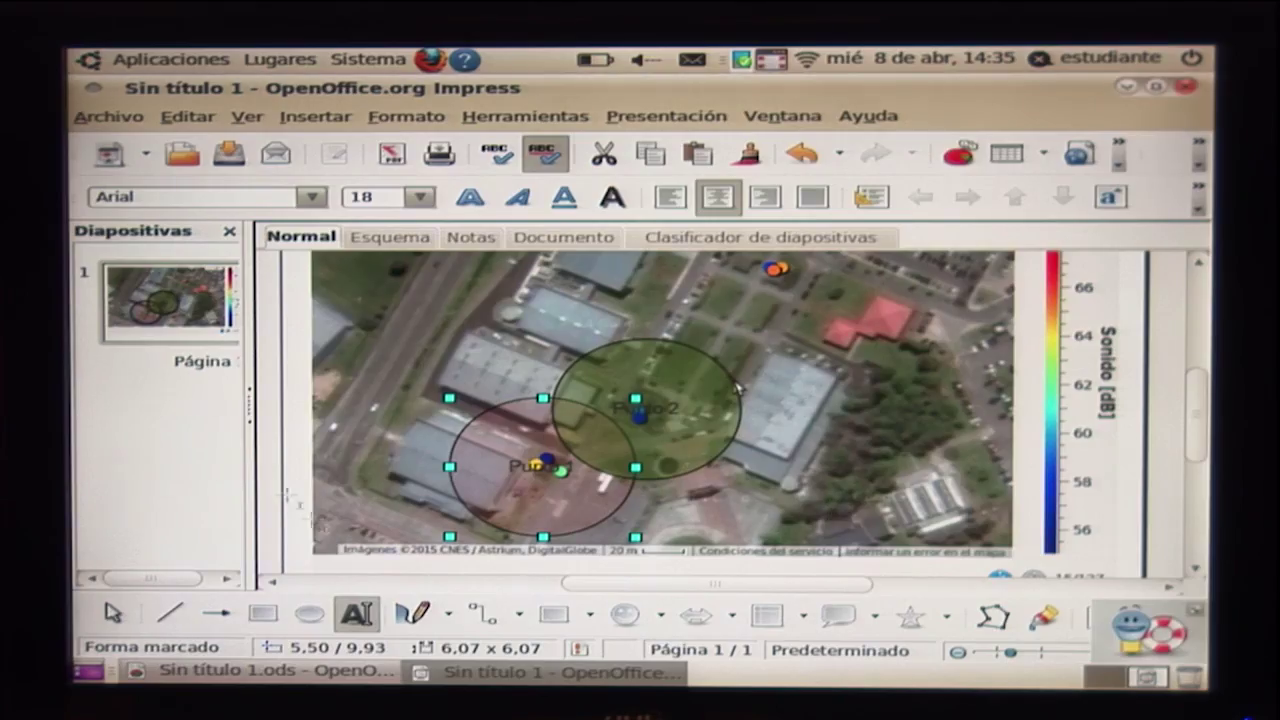
left_click(309, 614)
left_click_drag(760, 268, 849, 330)
Set the third ellipse's width and height to 6,10 cm, using its centre as the size base point
right_click(800, 315)
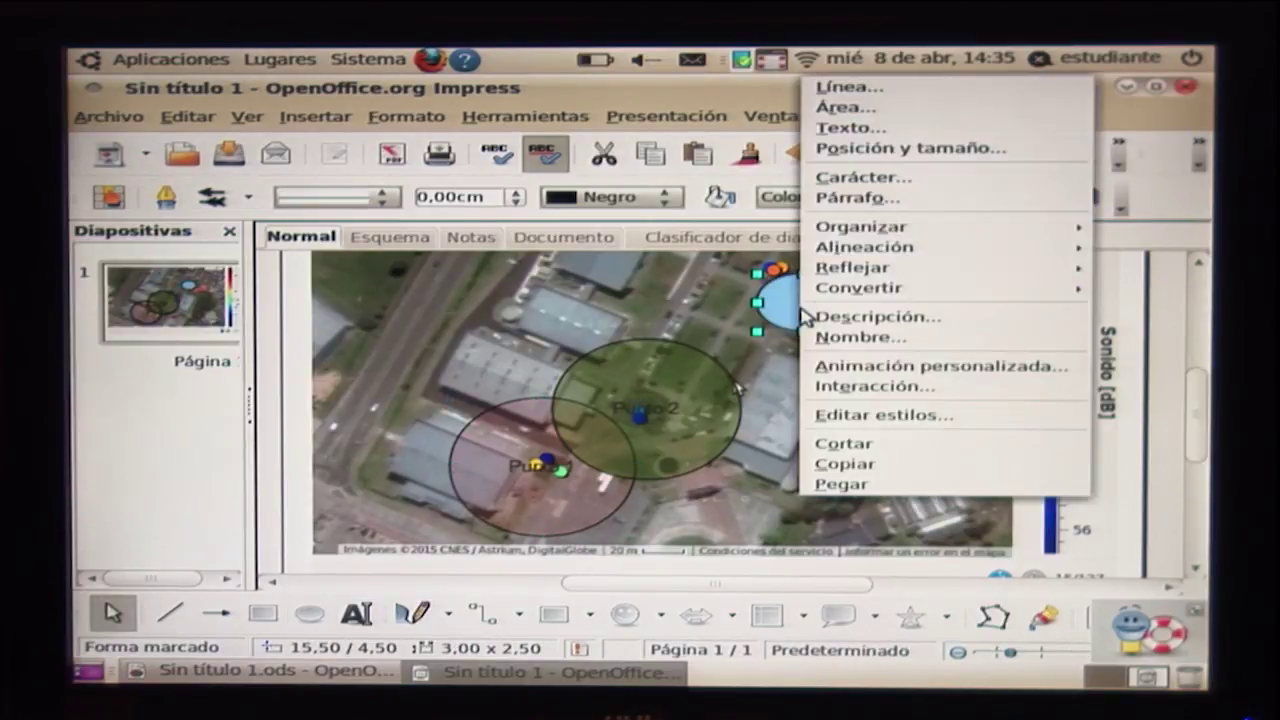
key("F4")
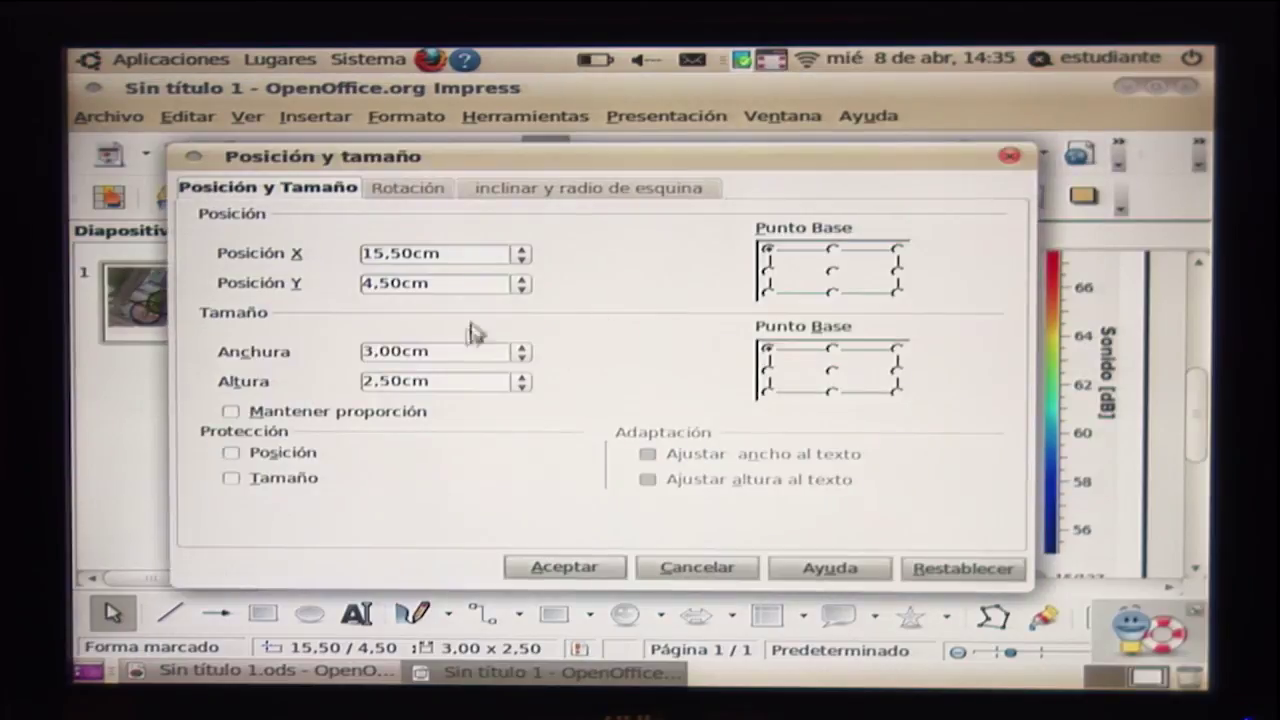
left_click_drag(450, 350, 76, 368)
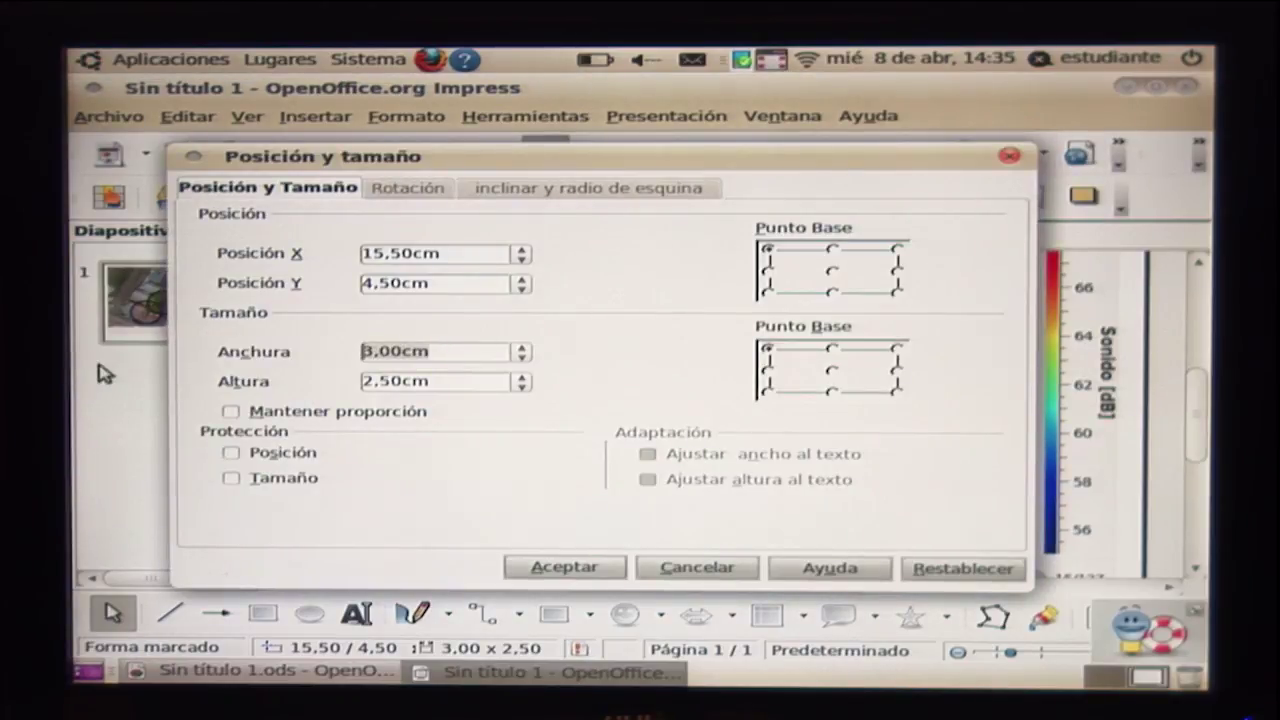
type("6,1")
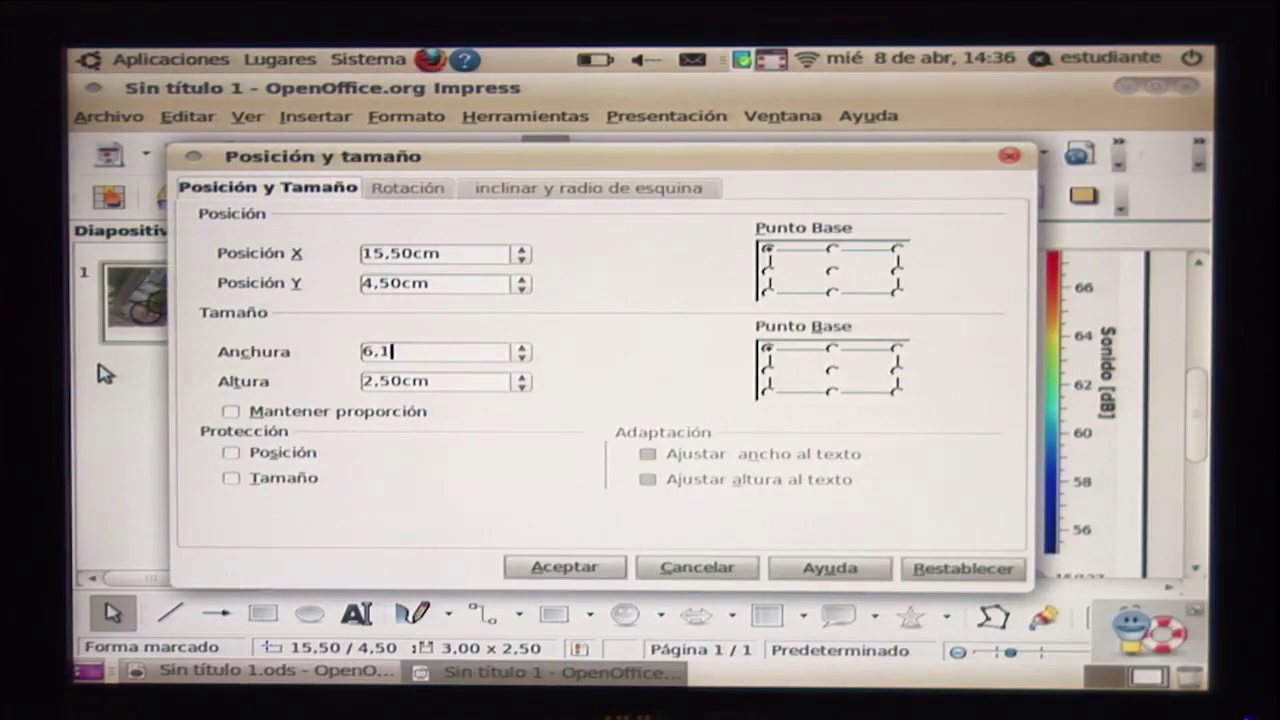
key("Tab")
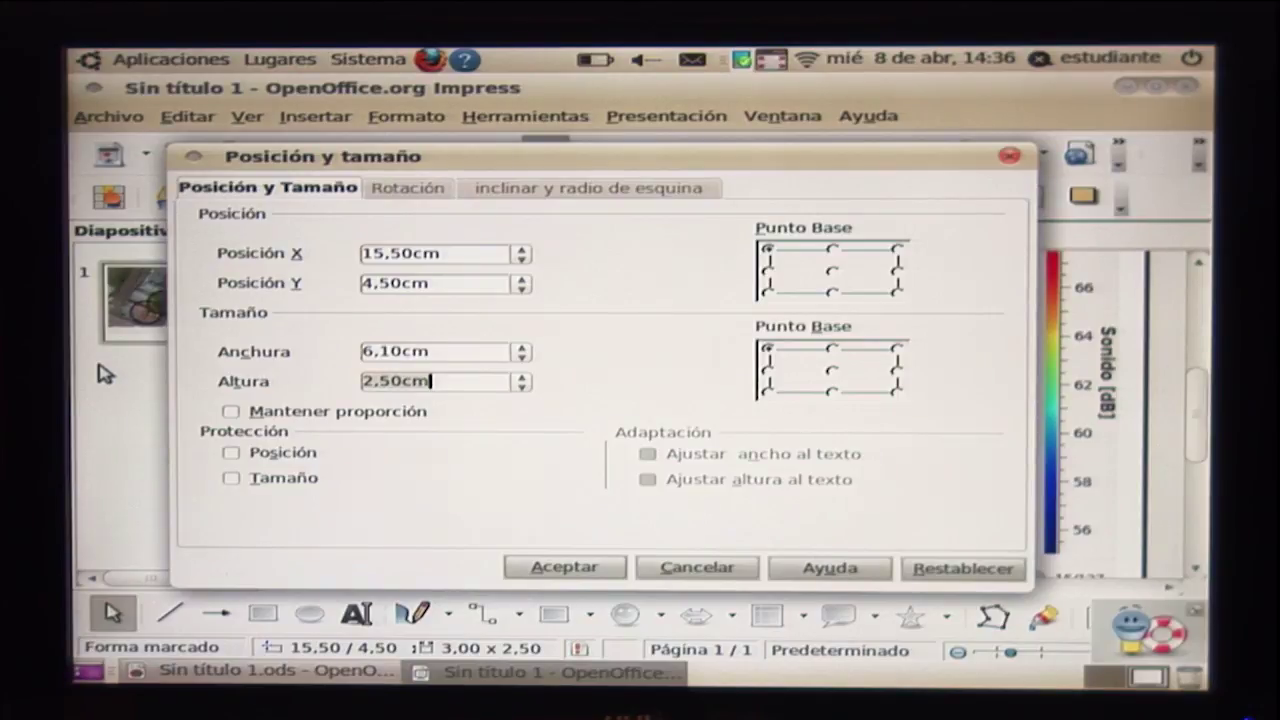
type("6,1")
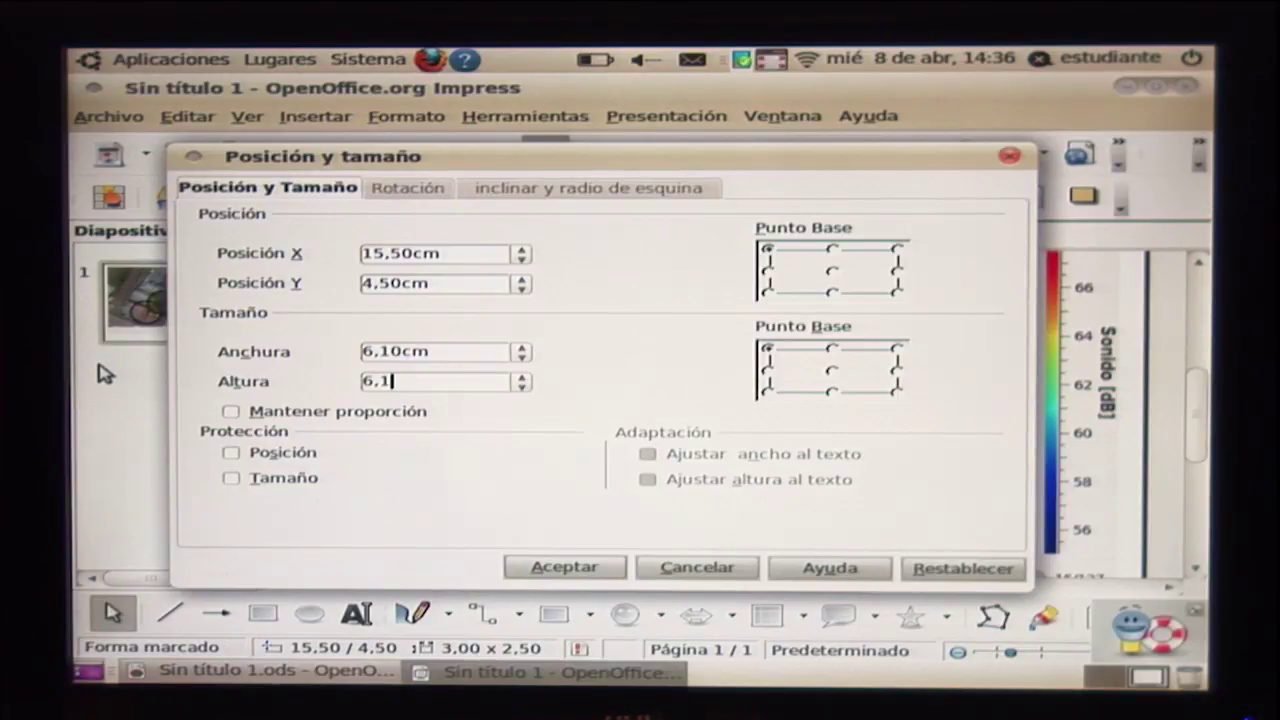
left_click(833, 378)
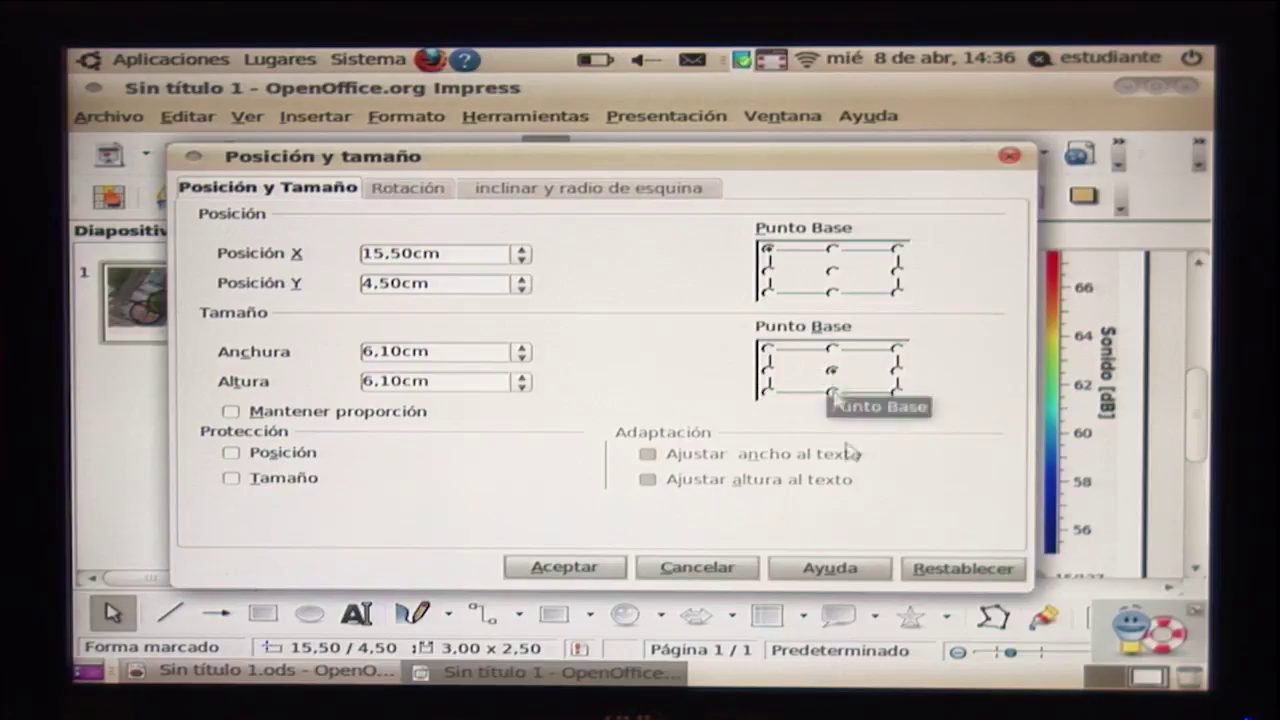
left_click(540, 567)
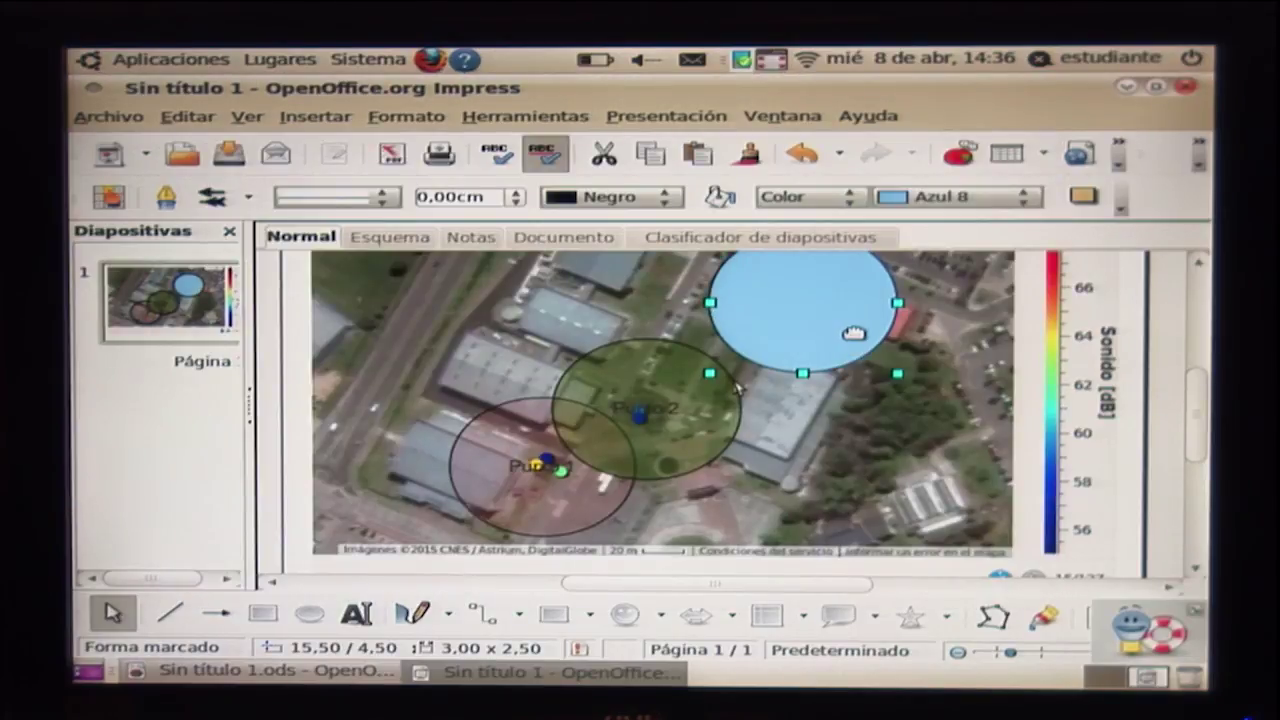
Set the third circle's area fill colour to Ubuntu orange
right_click(853, 333)
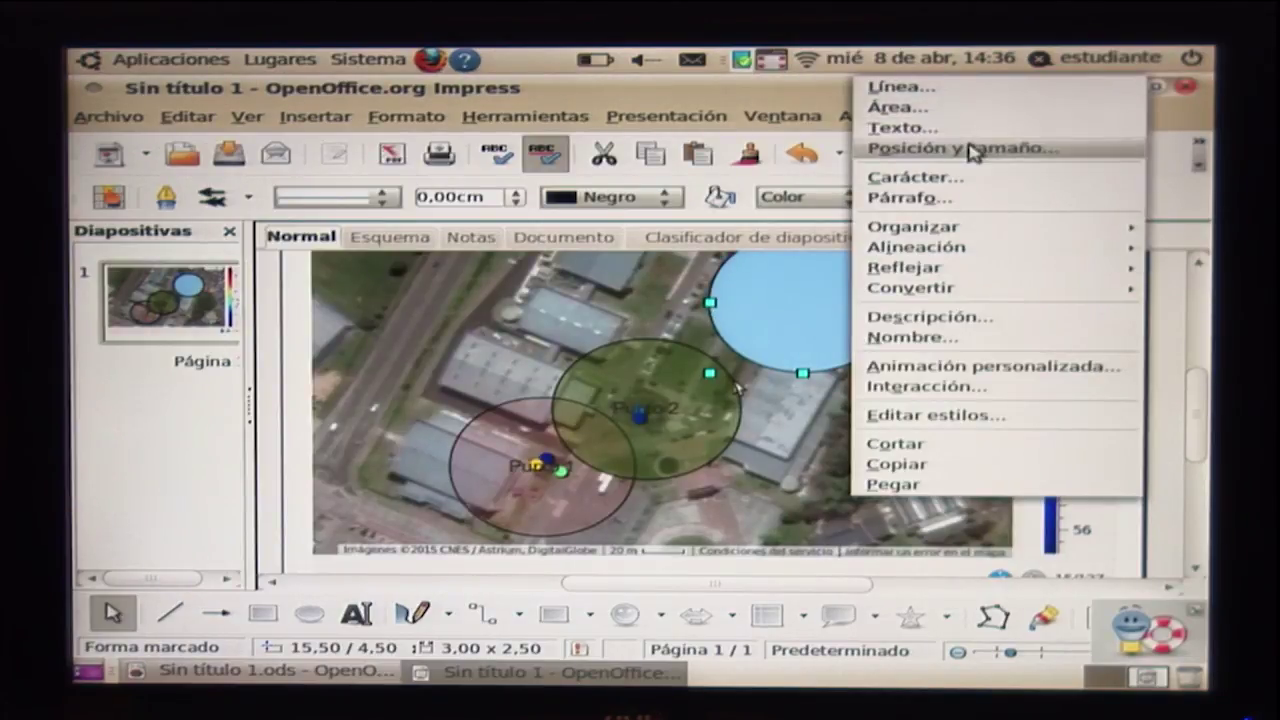
left_click(968, 108)
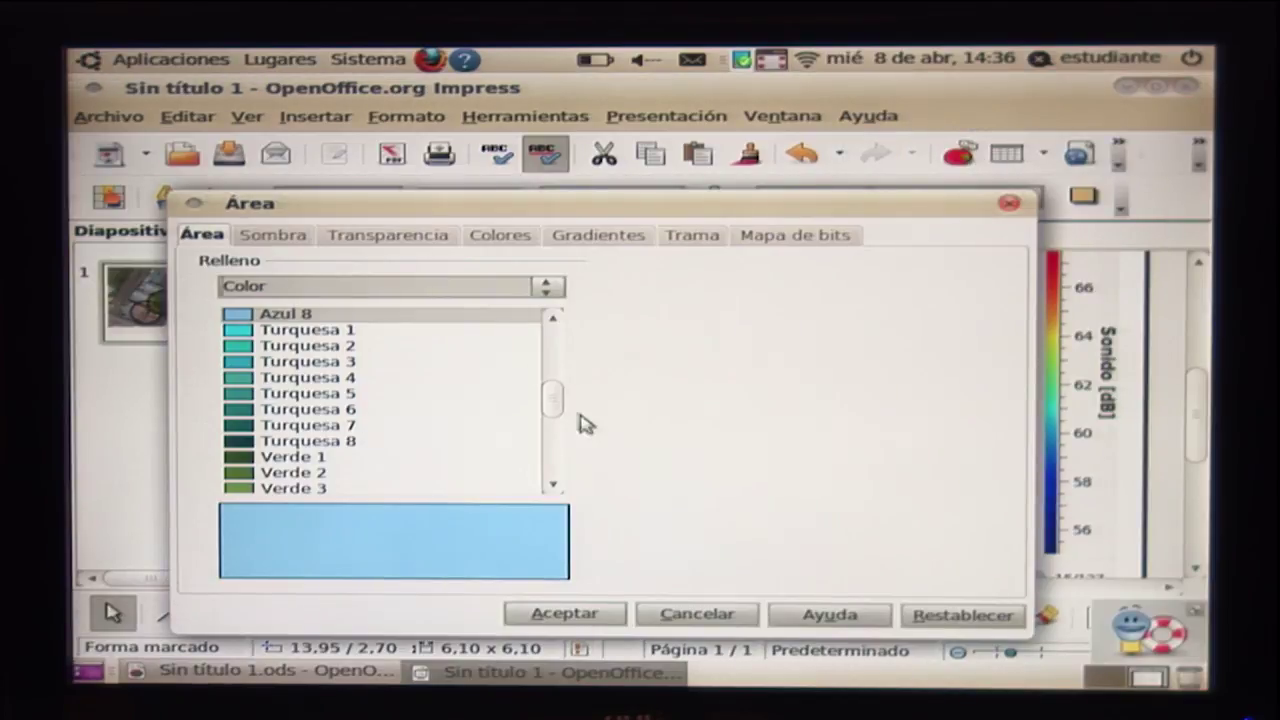
left_click_drag(556, 401, 556, 443)
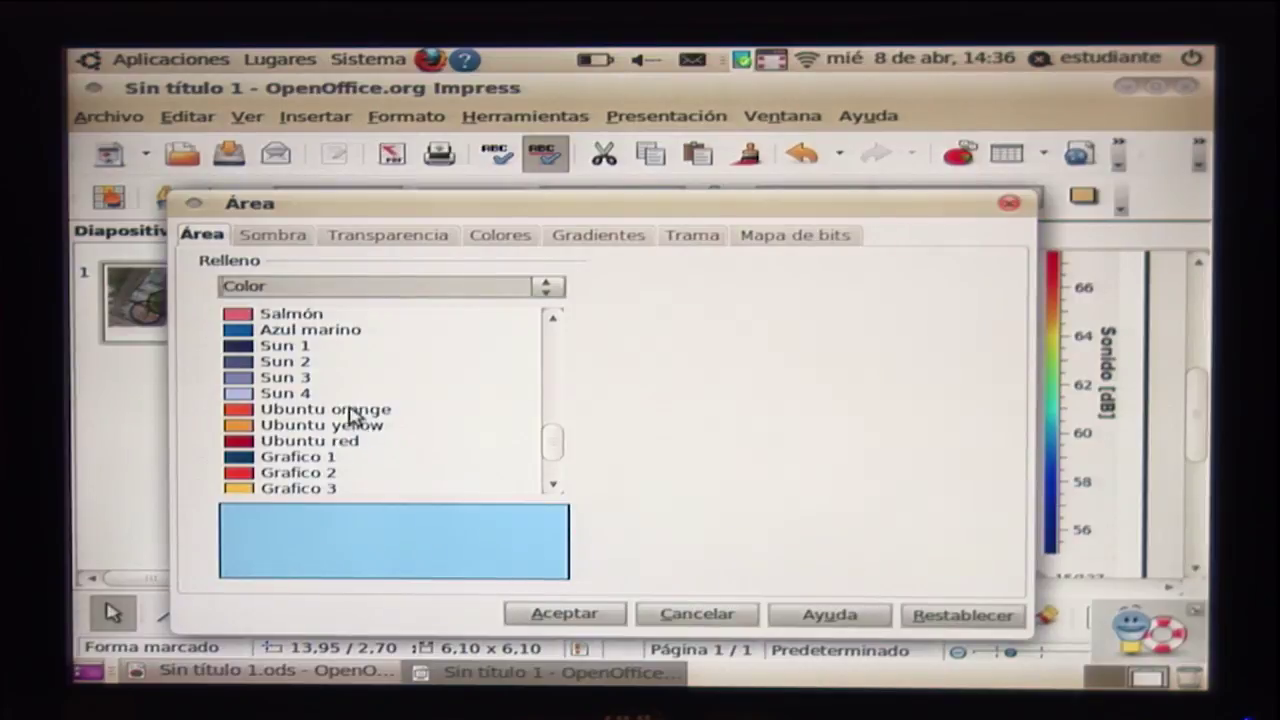
left_click(352, 412)
Give the third circle 60% transparency and shift it towards the orange points to centre it on them
left_click(384, 238)
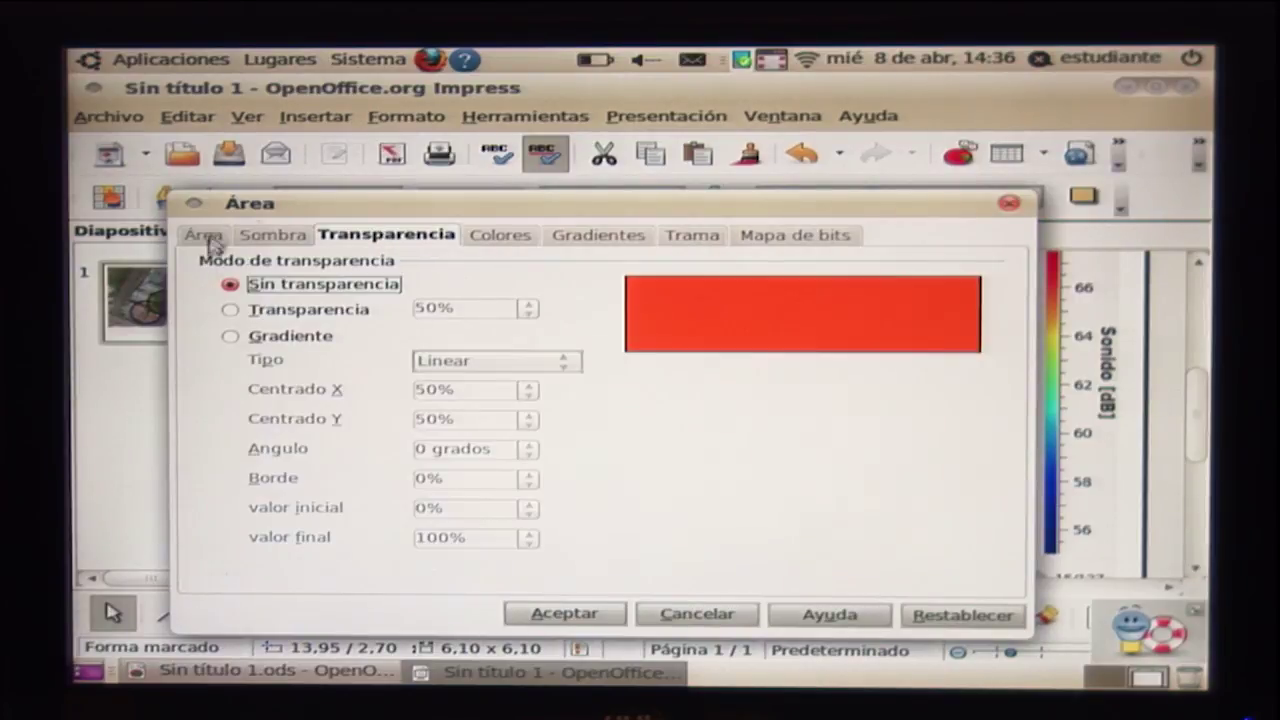
left_click(271, 319)
left_click(530, 304)
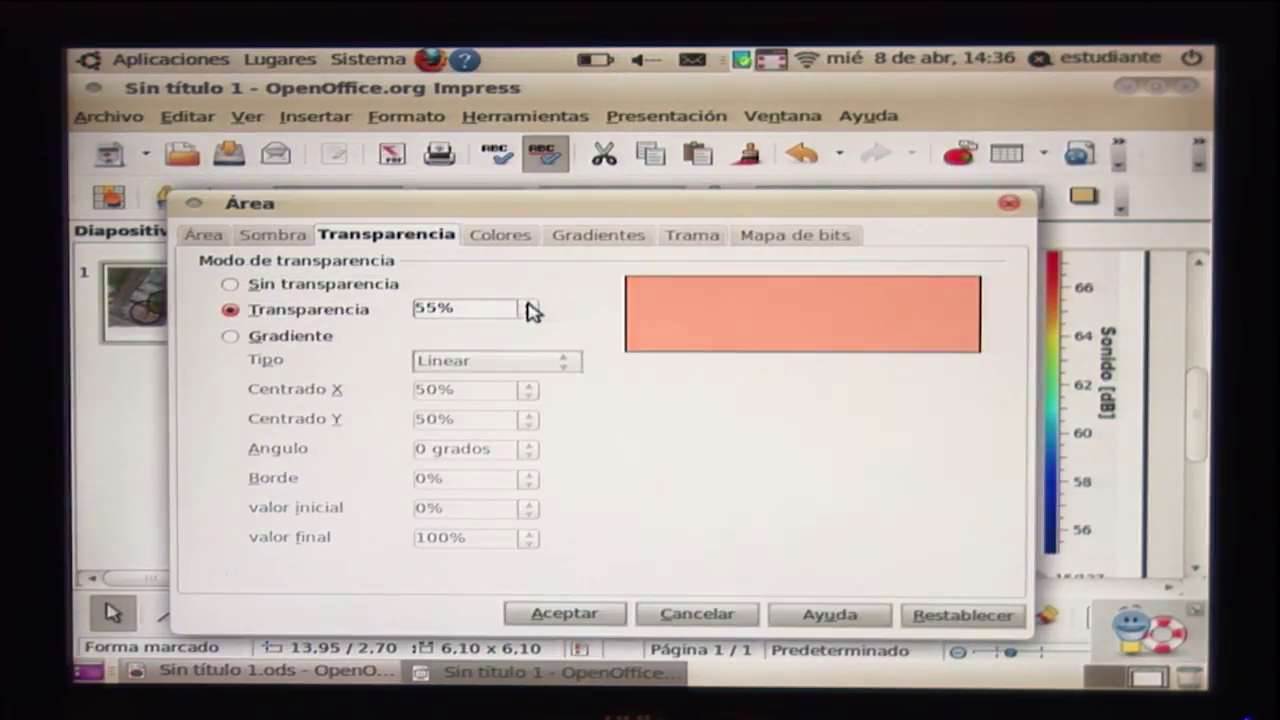
left_click(530, 304)
left_click(530, 304)
left_click(530, 304)
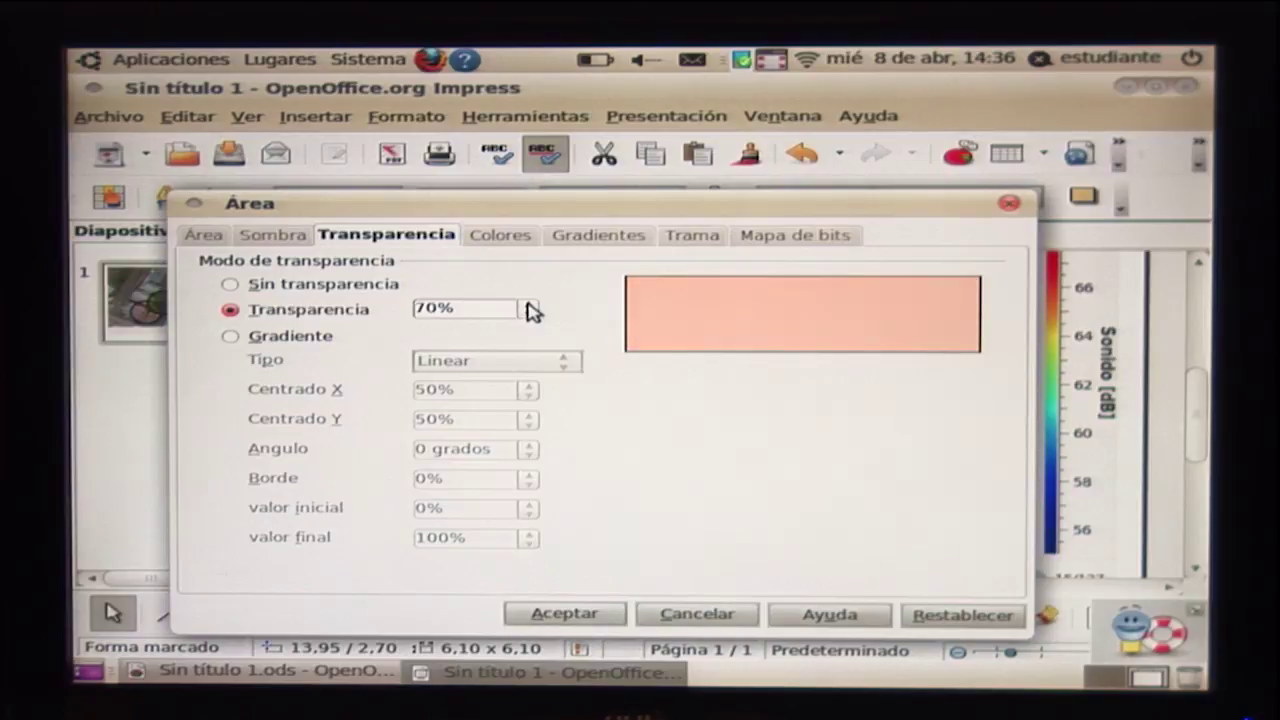
left_click(530, 314)
left_click(530, 314)
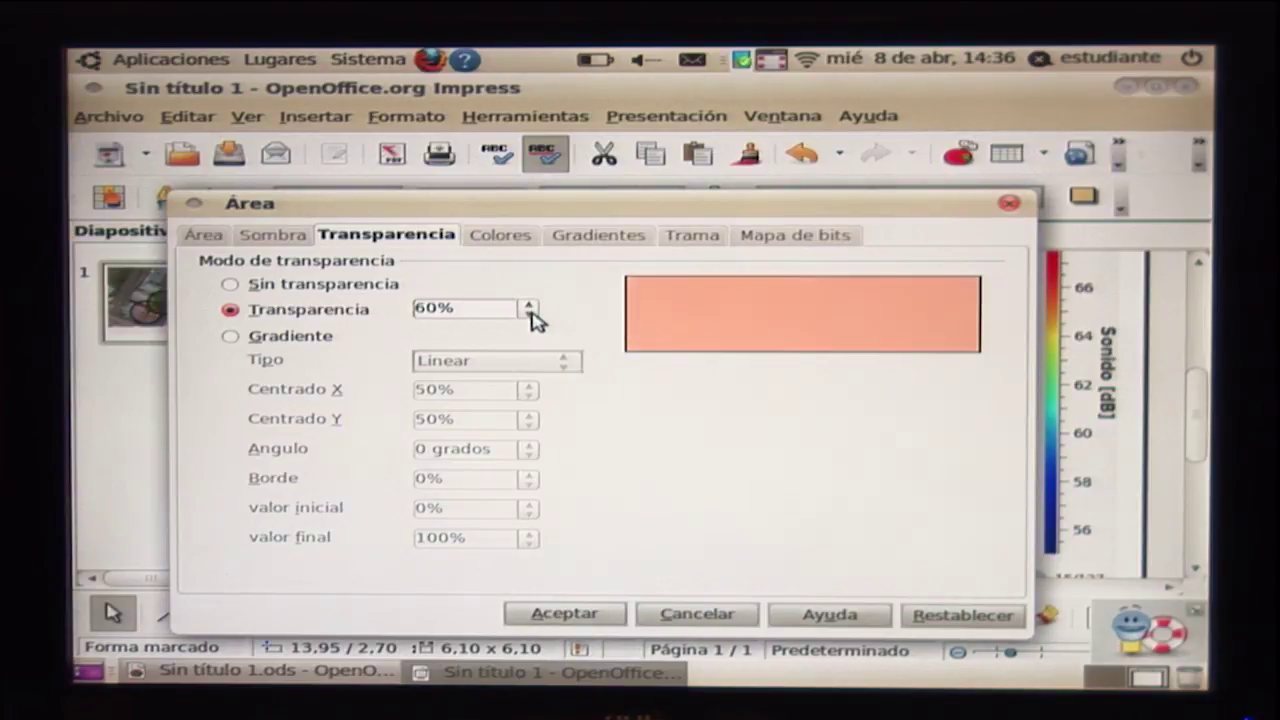
key("Return")
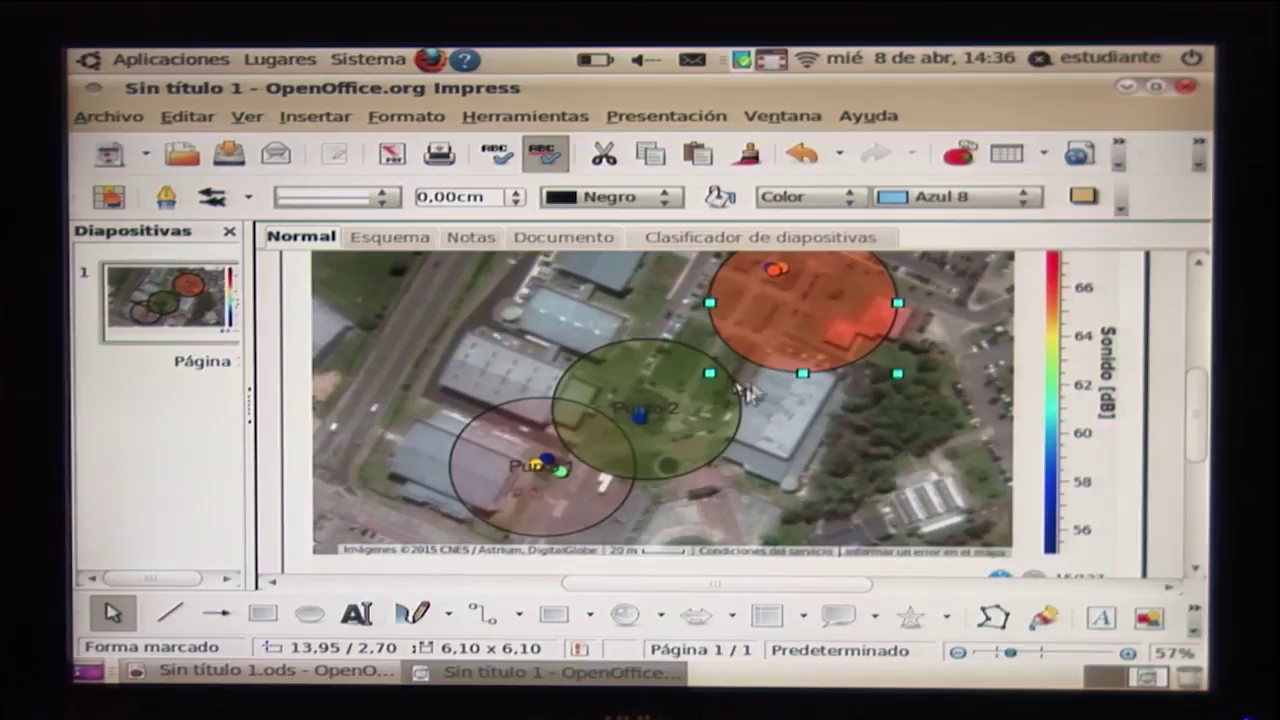
left_click_drag(799, 310, 778, 287)
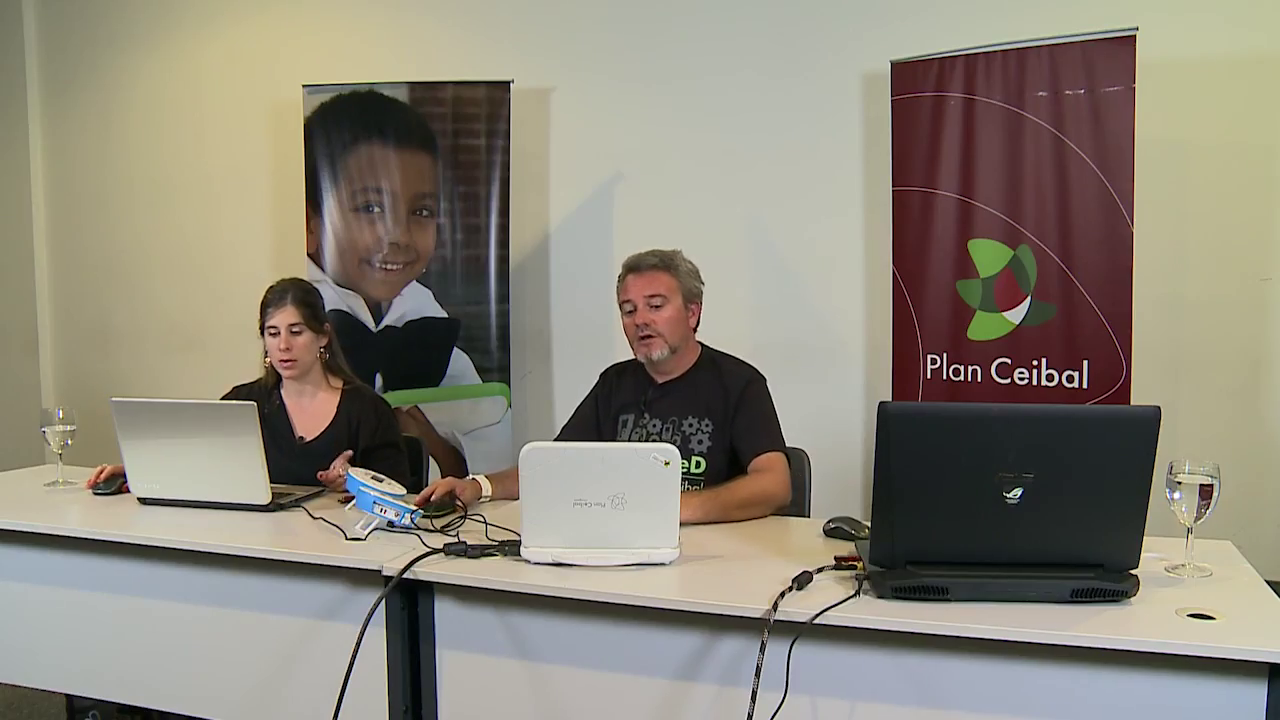